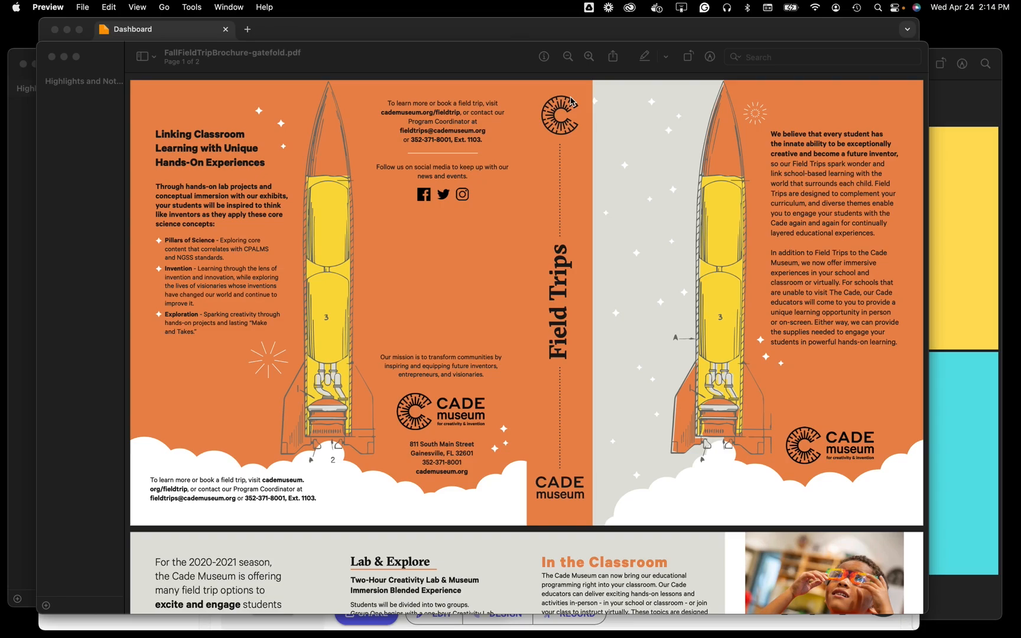
Look through both pages of FallFieldTripBrochure-gatefold.pdf, examining the outer cover panels and the inside panel layout
scroll(412, 261, "down", 5)
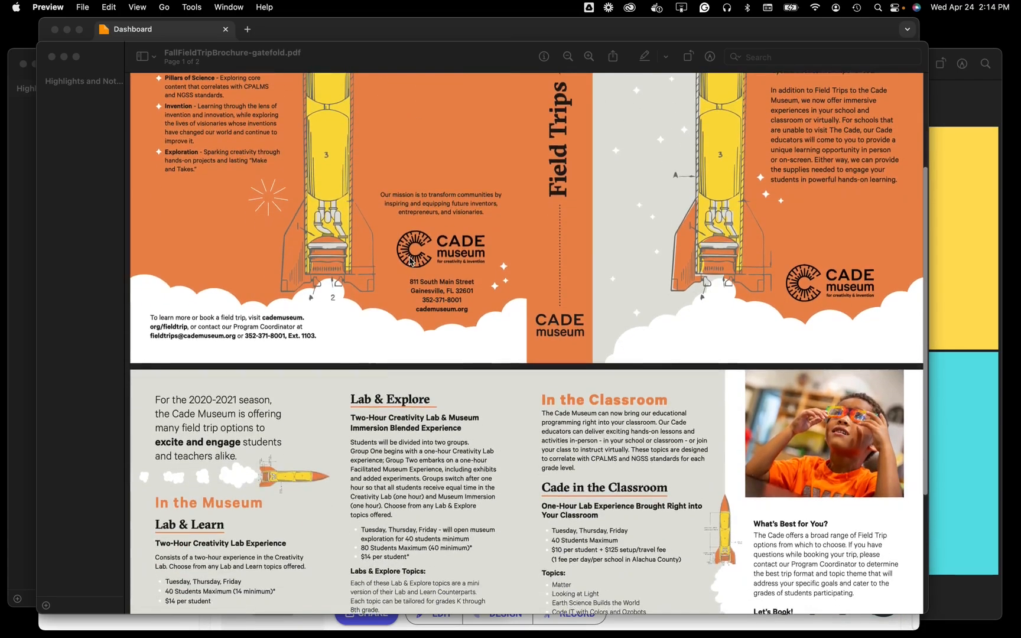
scroll(412, 261, "down", 5)
scroll(409, 259, "up", 5)
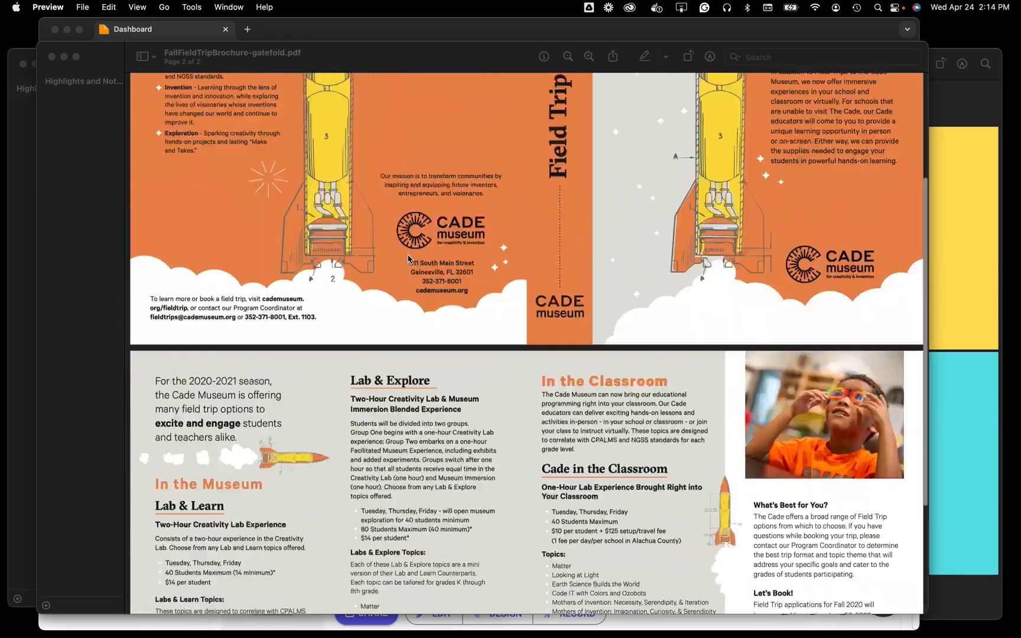
scroll(408, 258, "up", 5)
scroll(420, 325, "down", 10)
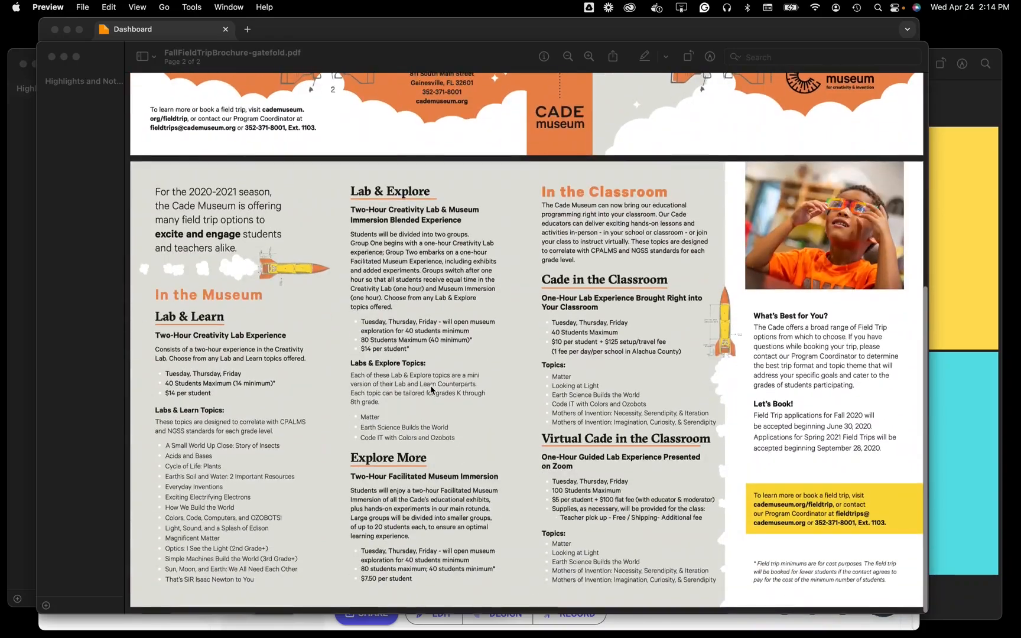
scroll(432, 390, "up", 10)
scroll(340, 302, "down", 8)
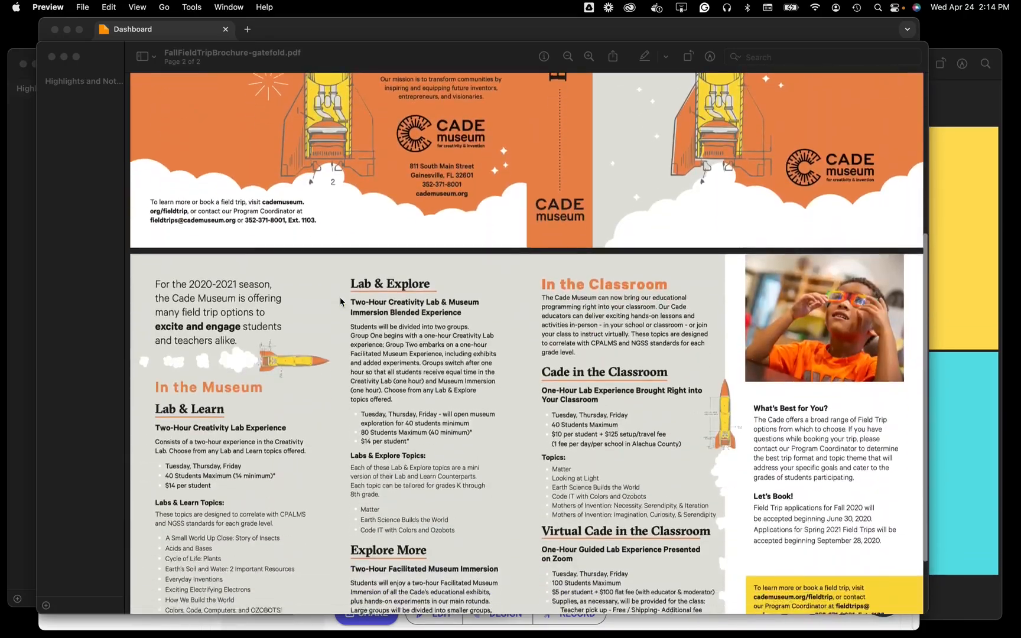
scroll(340, 297, "down", 3)
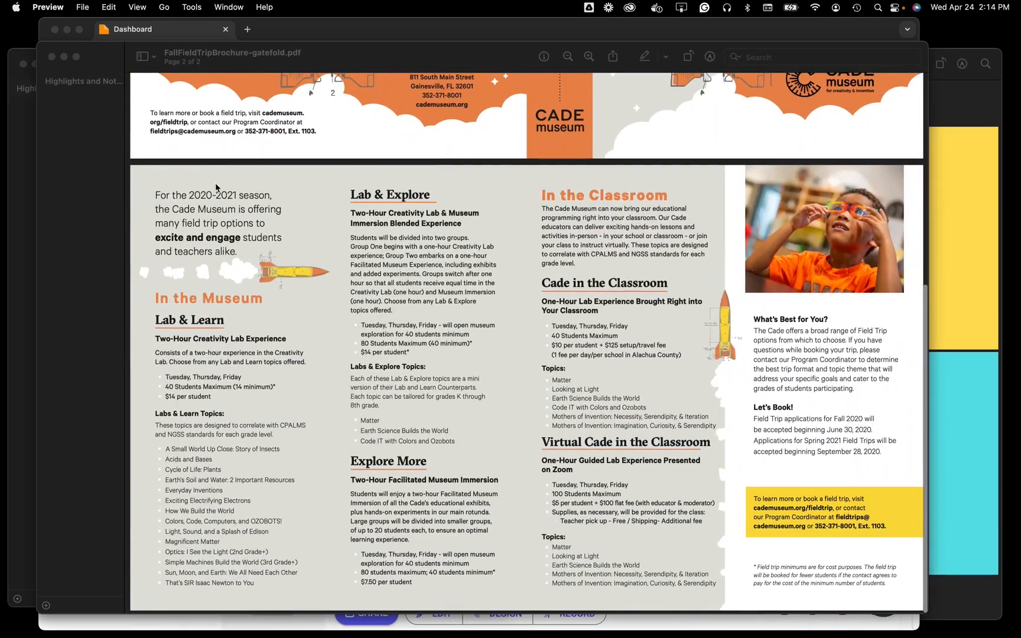
scroll(225, 349, "up", 1)
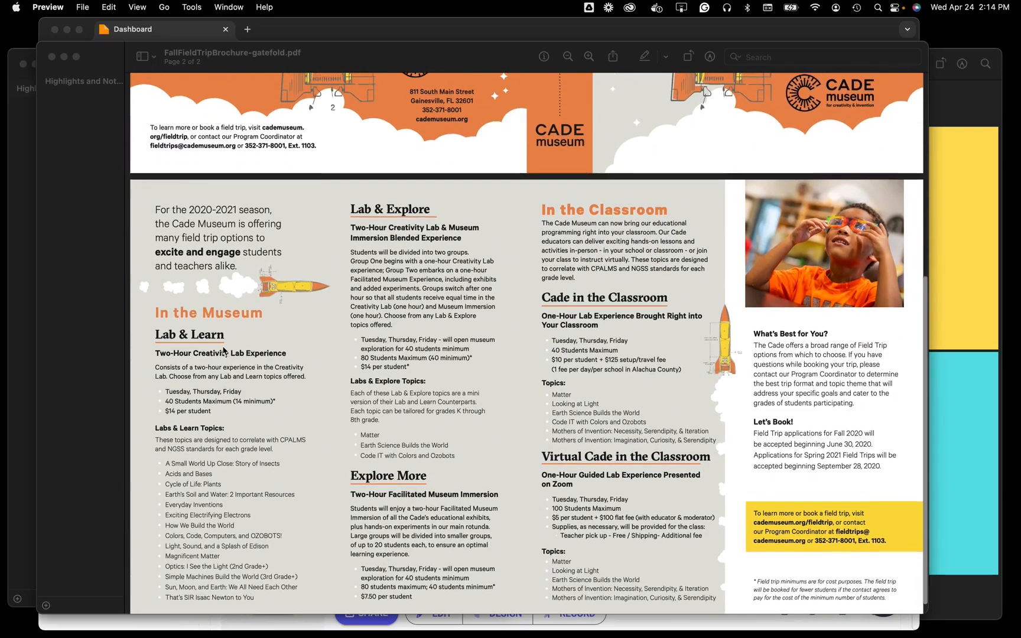
scroll(224, 350, "up", 1)
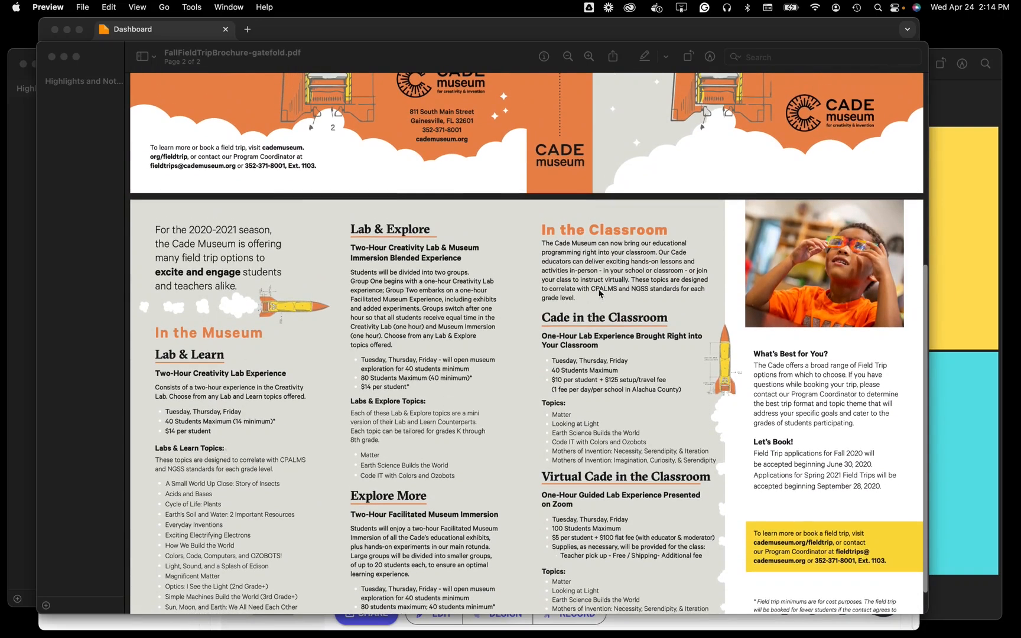
scroll(829, 367, "up", 12)
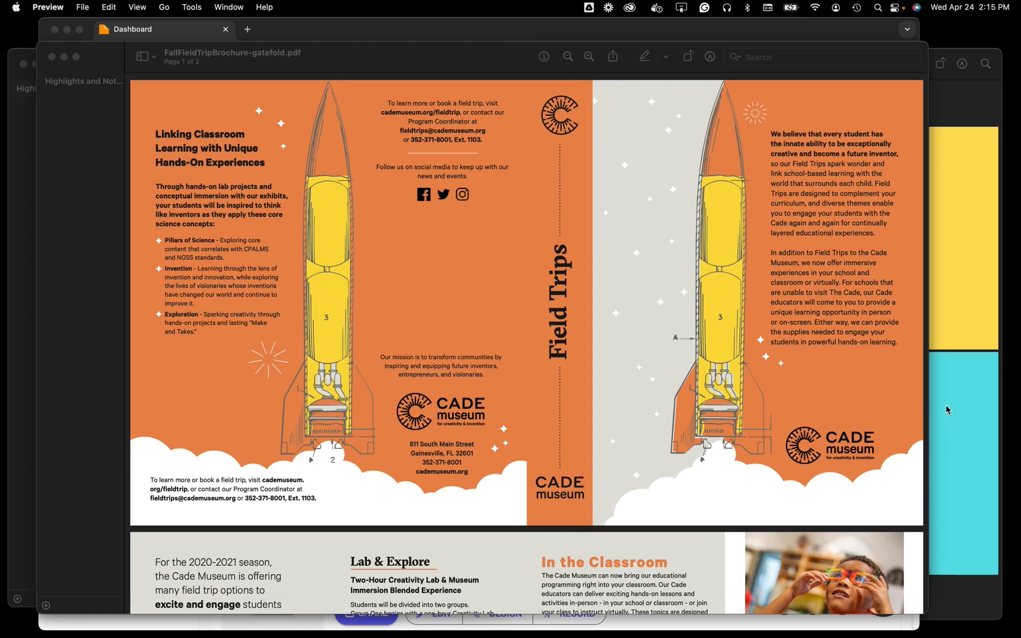
Minimize the field trip brochure, double gatefold and Gatefold PDF windows and switch to the Simplebooklet dashboard in Chrome
left_click(64, 58)
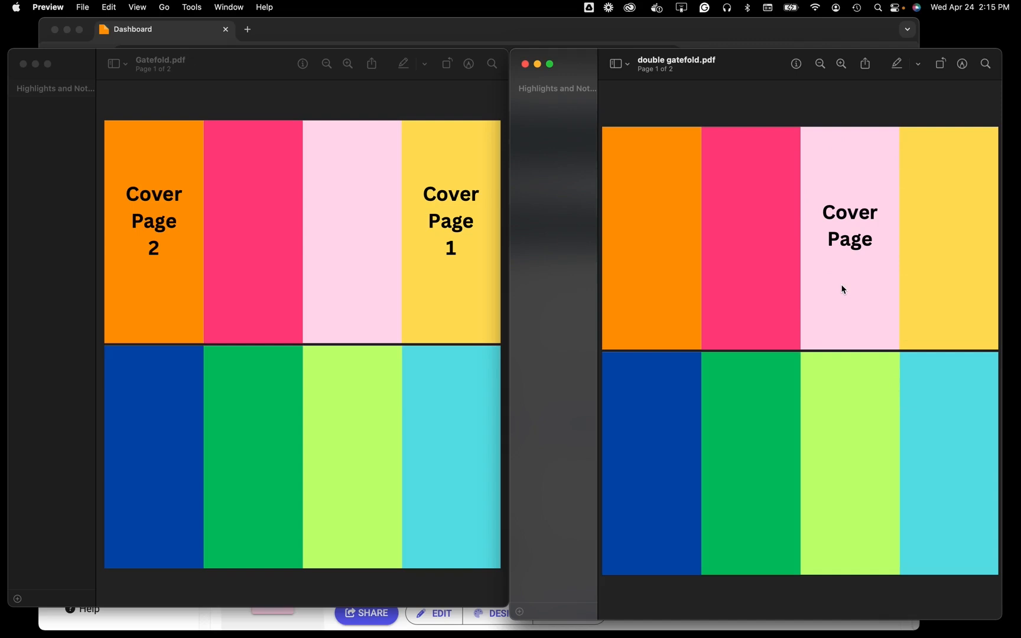
left_click(400, 108)
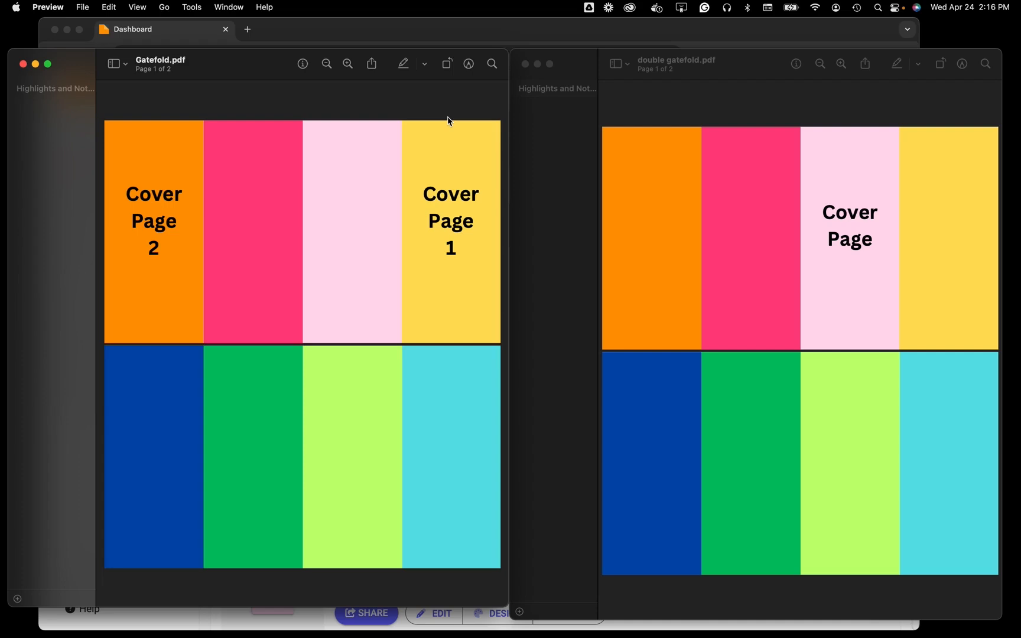
left_click(421, 43)
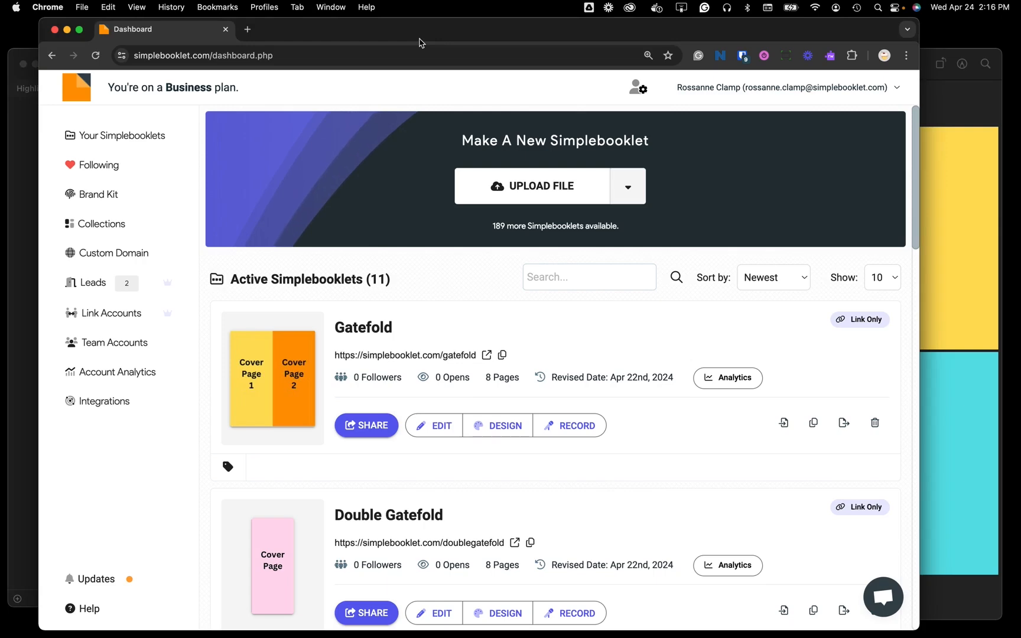
left_click(944, 93)
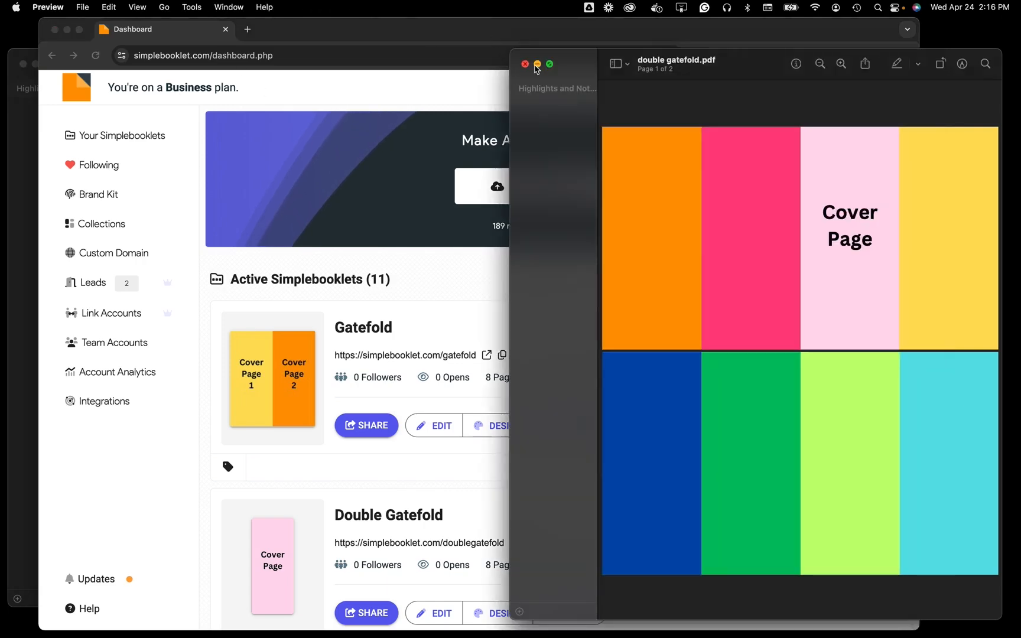
left_click(538, 65)
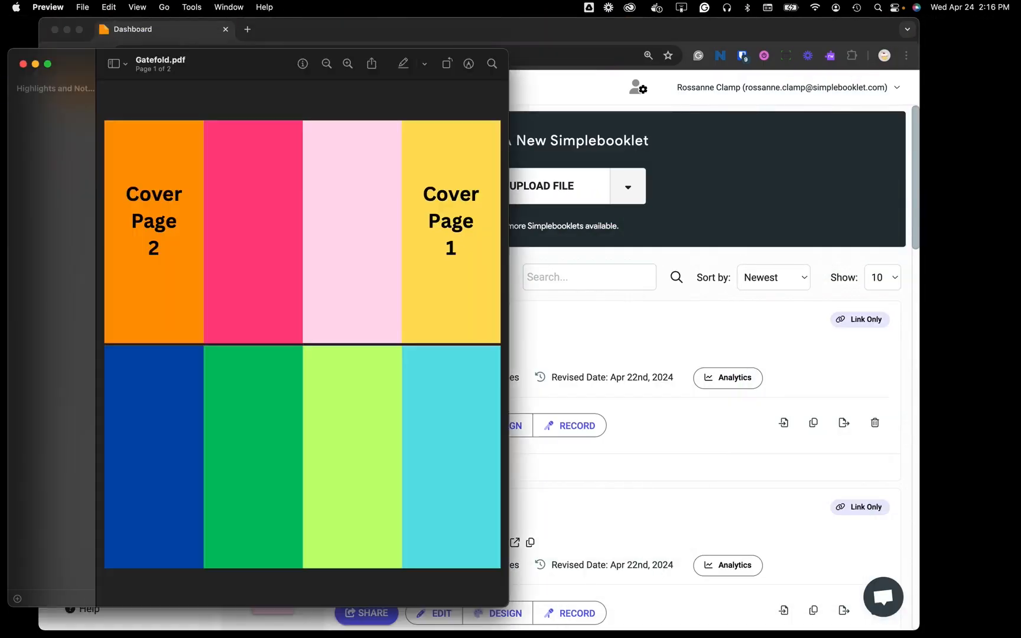
left_click(35, 64)
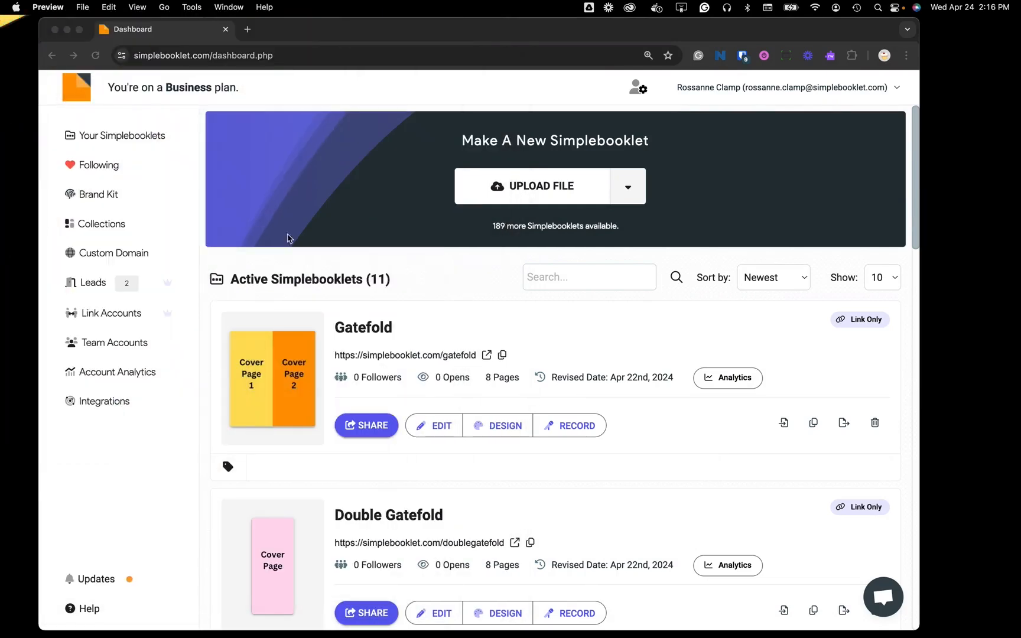
left_click(552, 329)
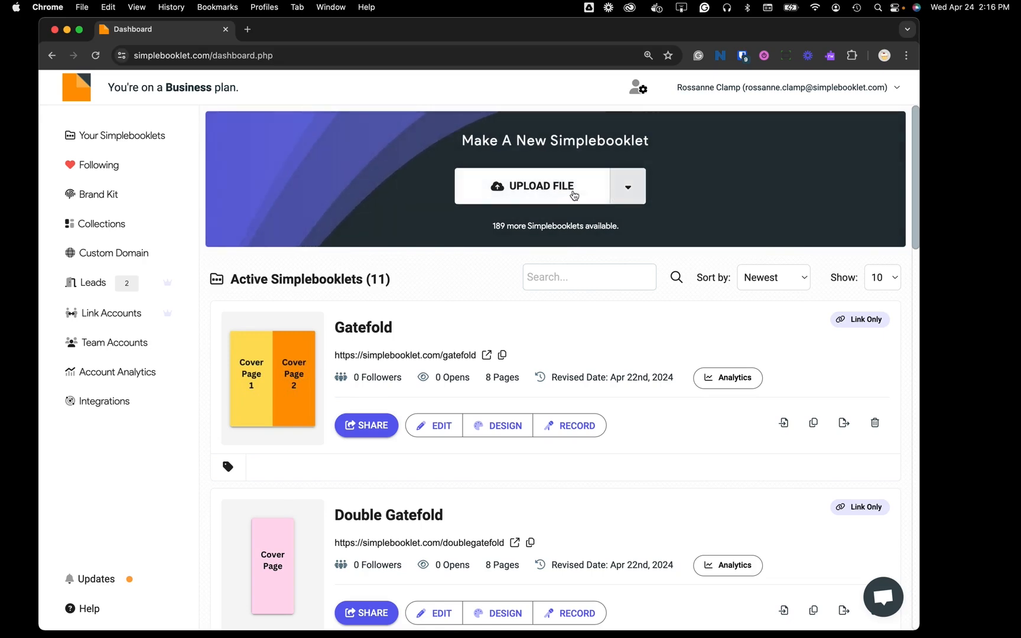
Upload FallFieldTripBrochure-gatefold.pdf from the computer's Desktop folder to make a new Simplebooklet
left_click(544, 191)
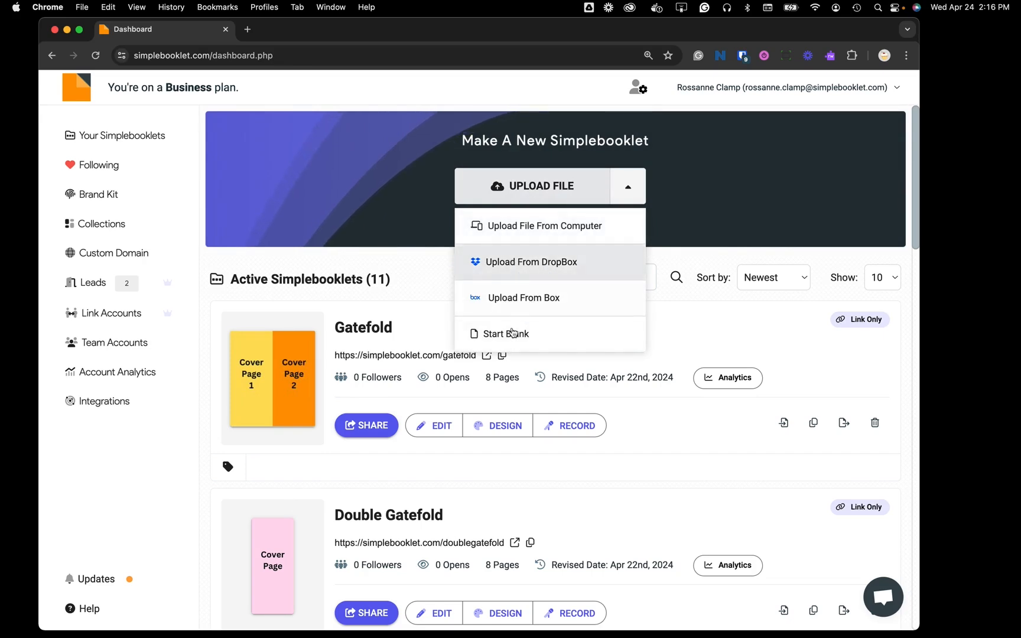
scroll(514, 274, "down", 1)
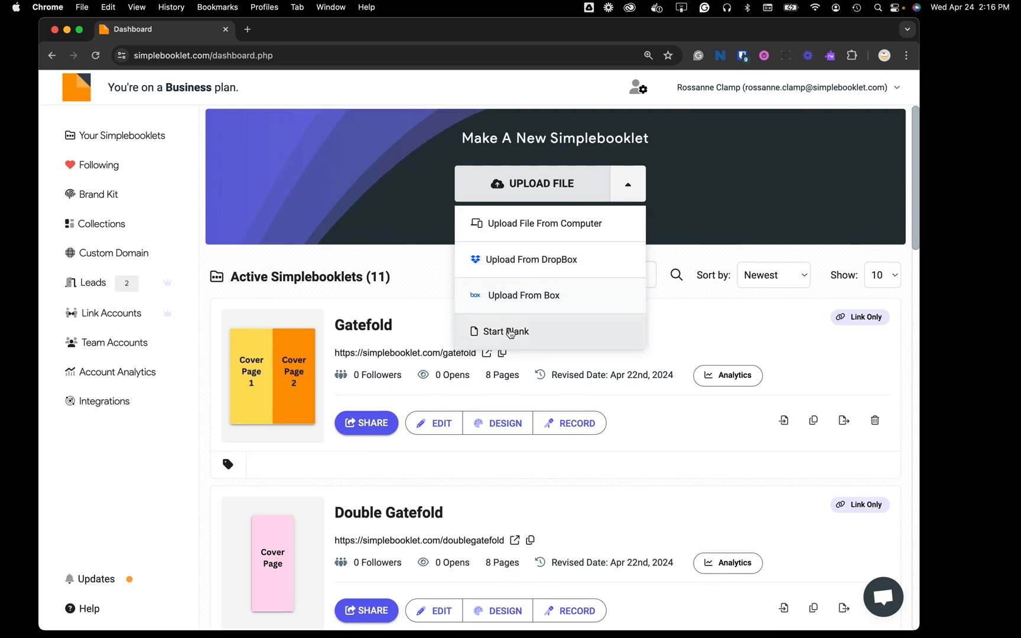
scroll(507, 229, "down", 2)
scroll(512, 209, "down", 2)
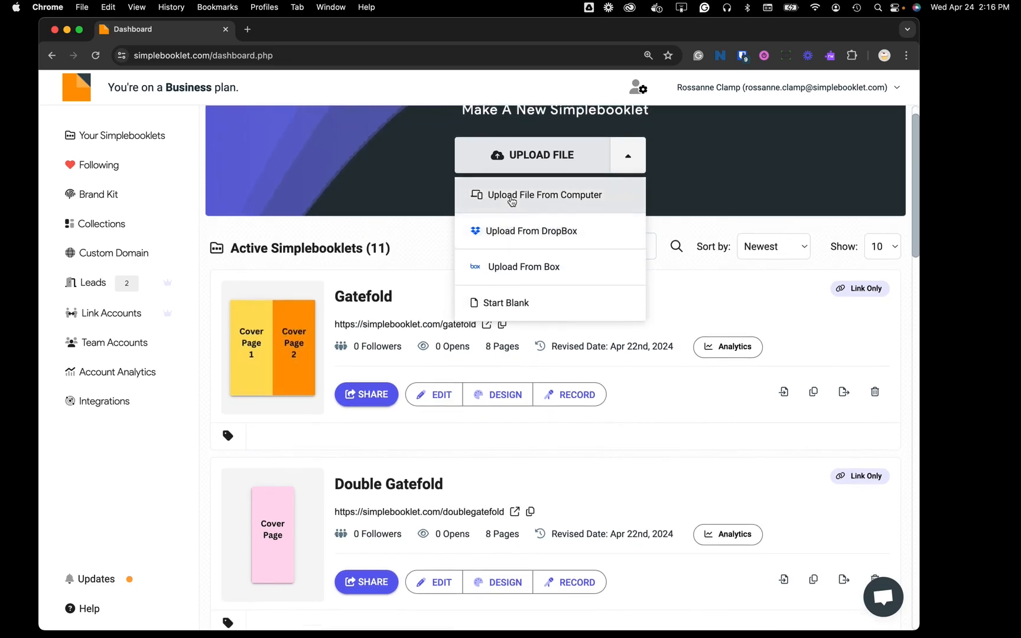
left_click(511, 200)
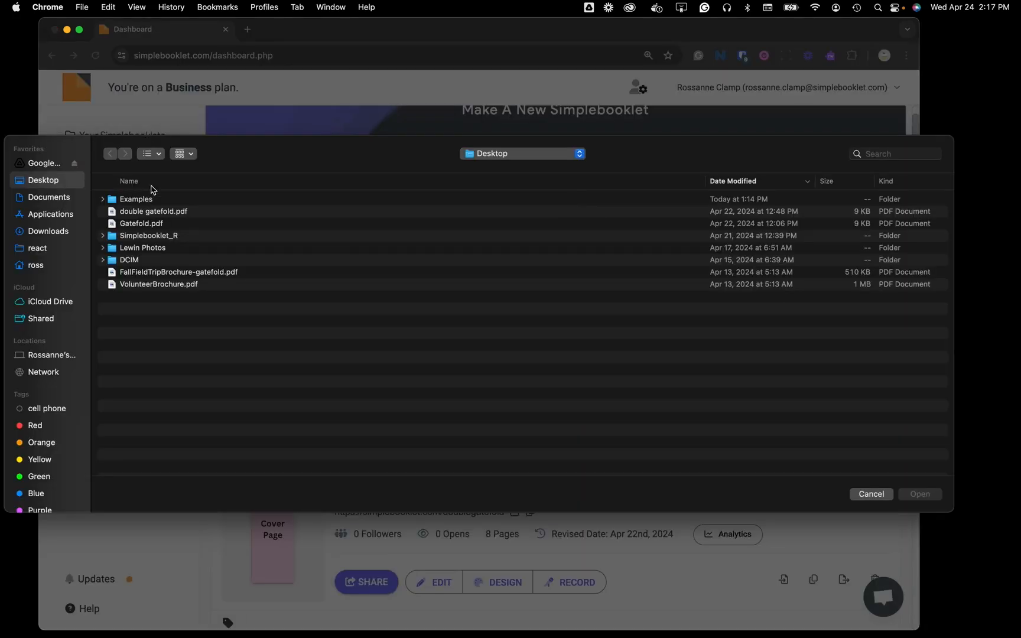
left_click(147, 213)
left_click(176, 273)
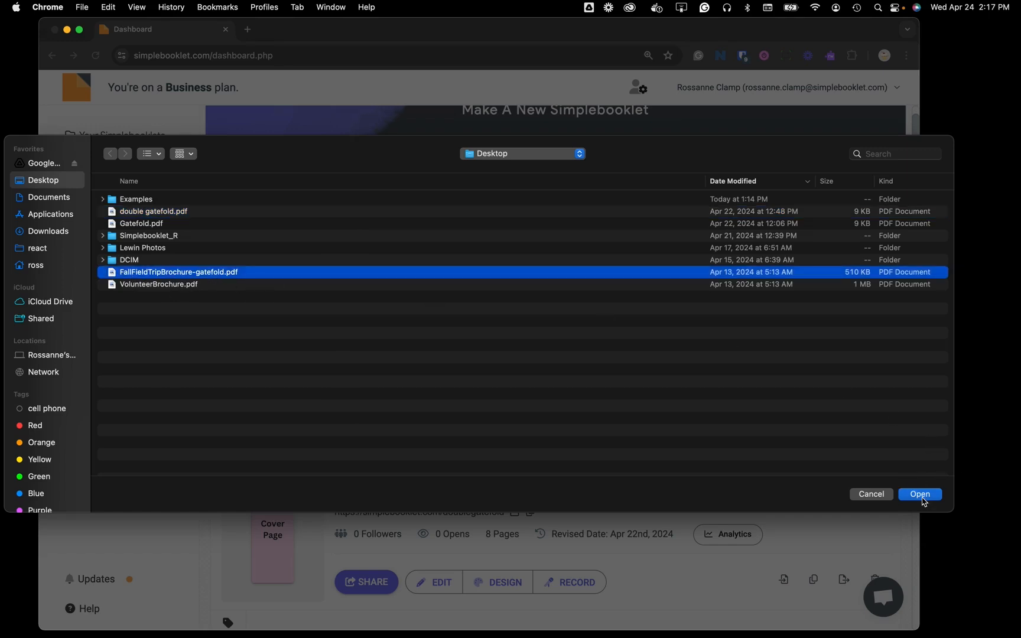
left_click(920, 496)
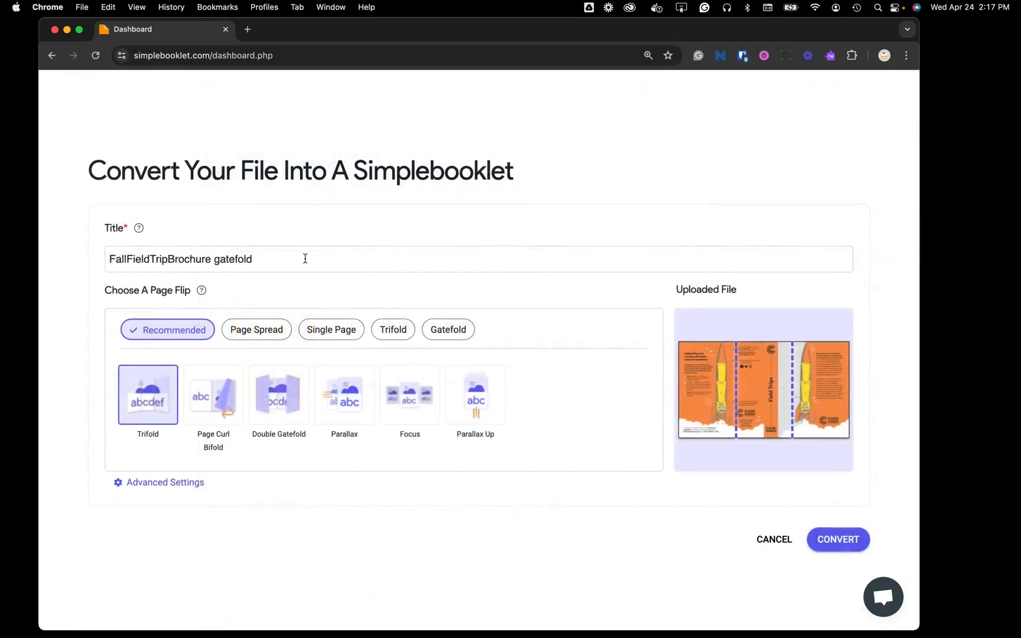
Change the new Simplebooklet's title to "Fall Field Trip"
left_click(261, 260)
left_click_drag(291, 262, 193, 261)
key("BackSpace")
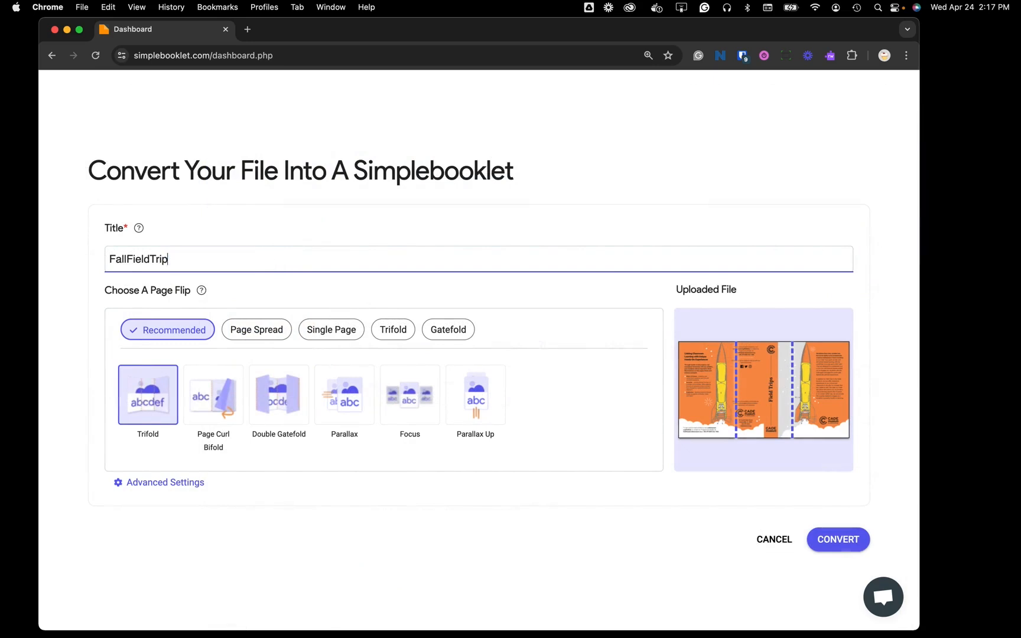
left_click(125, 259)
left_click(154, 259)
left_click(184, 259)
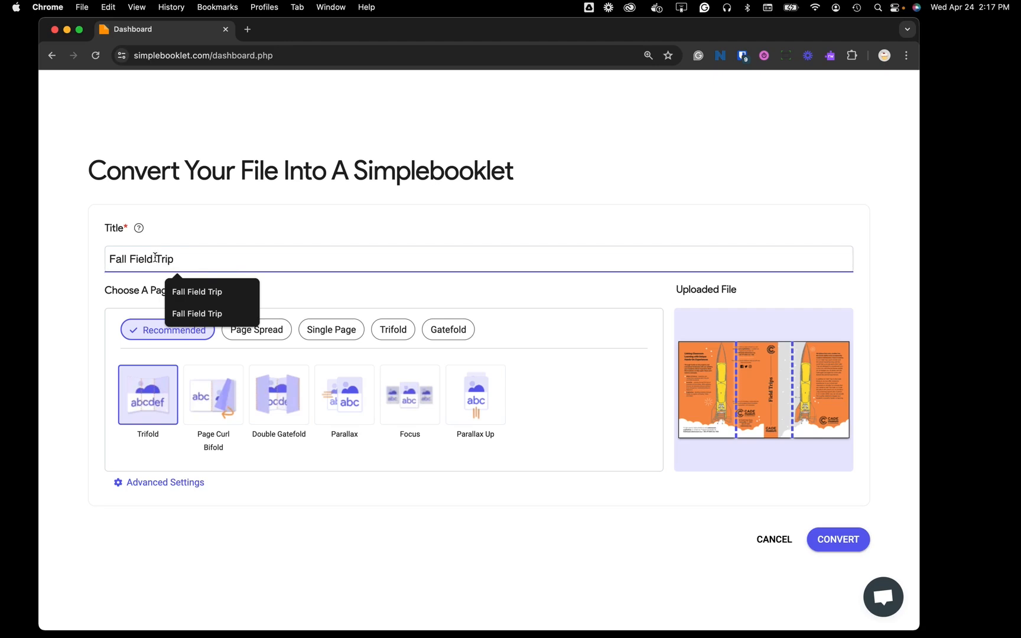
left_click(545, 329)
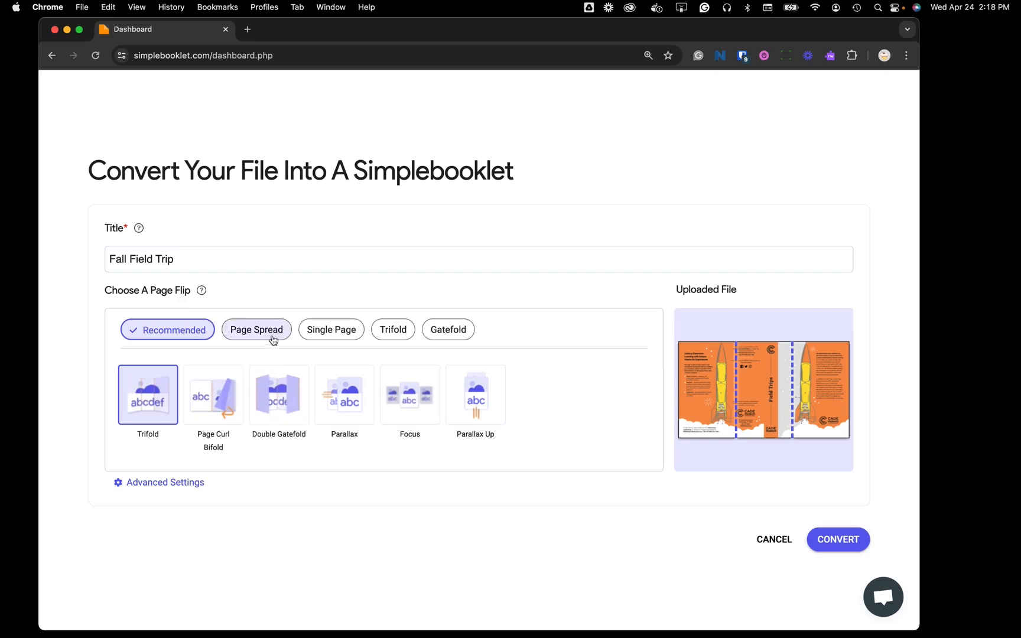
Choose the Double Gatefold page flip from the Gatefold category and convert the file into a Simplebooklet
left_click(332, 332)
scroll(278, 354, "down", 2)
left_click(253, 265)
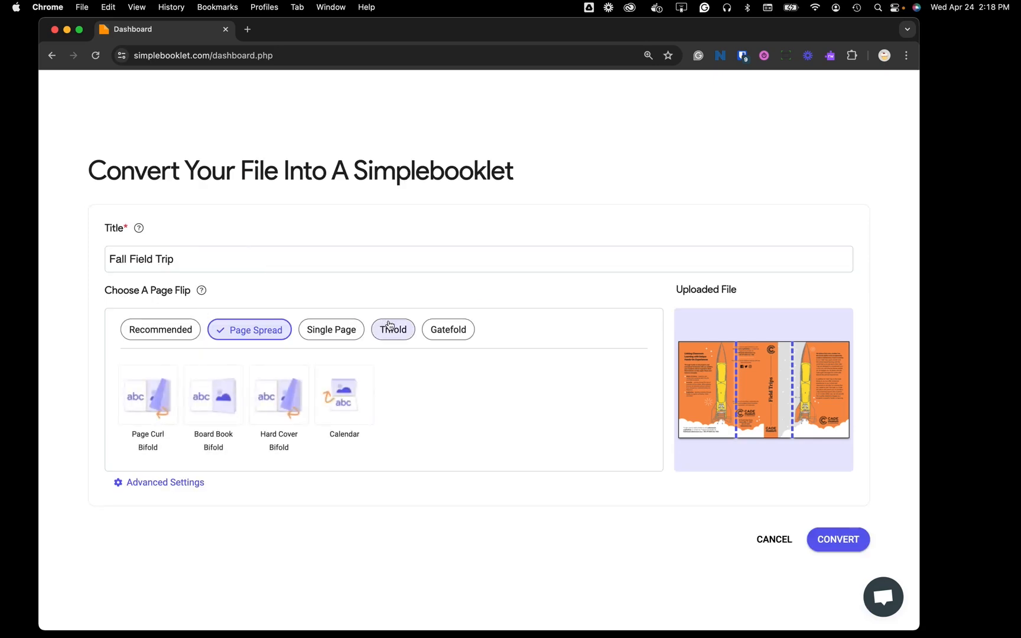
left_click(444, 332)
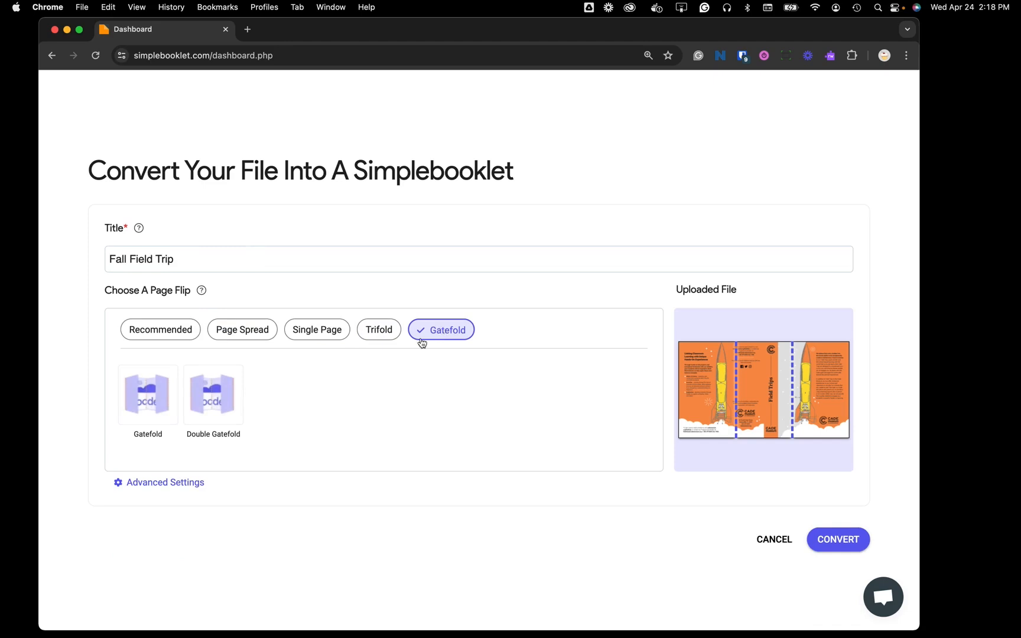
left_click(168, 415)
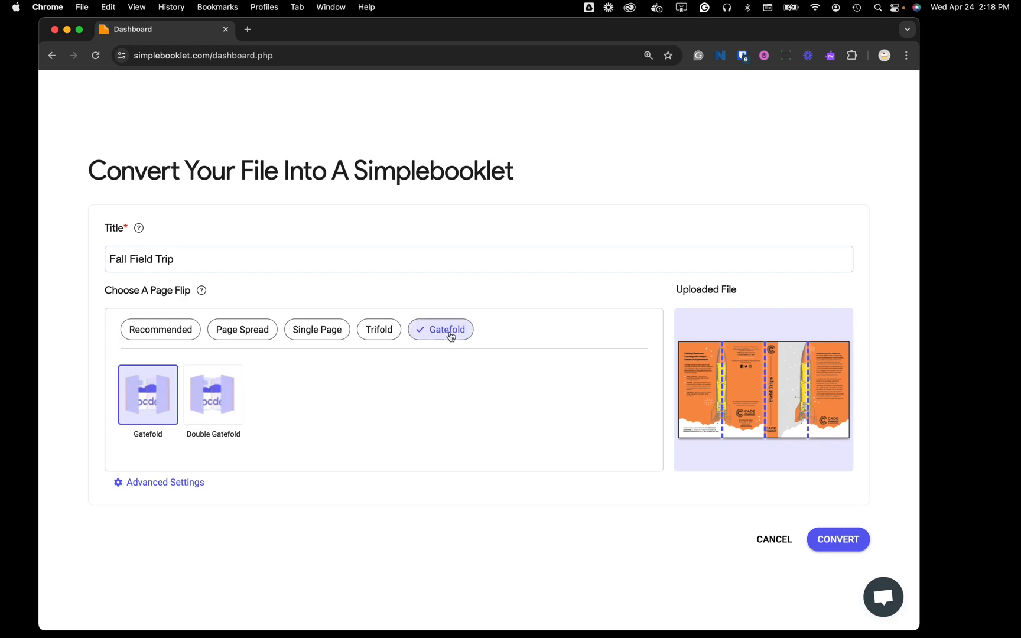
left_click(220, 402)
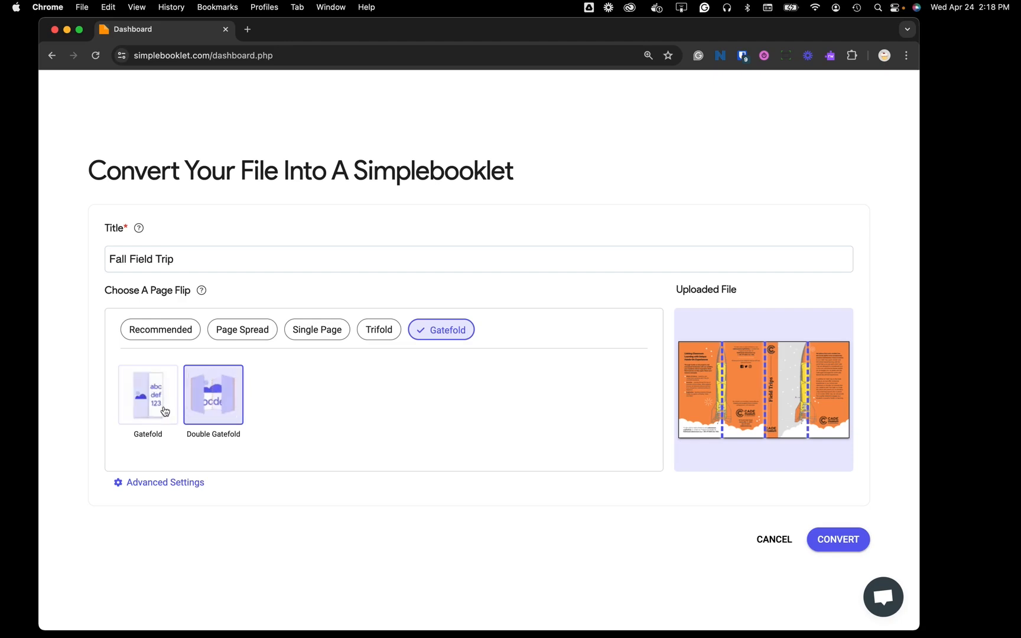
left_click(834, 538)
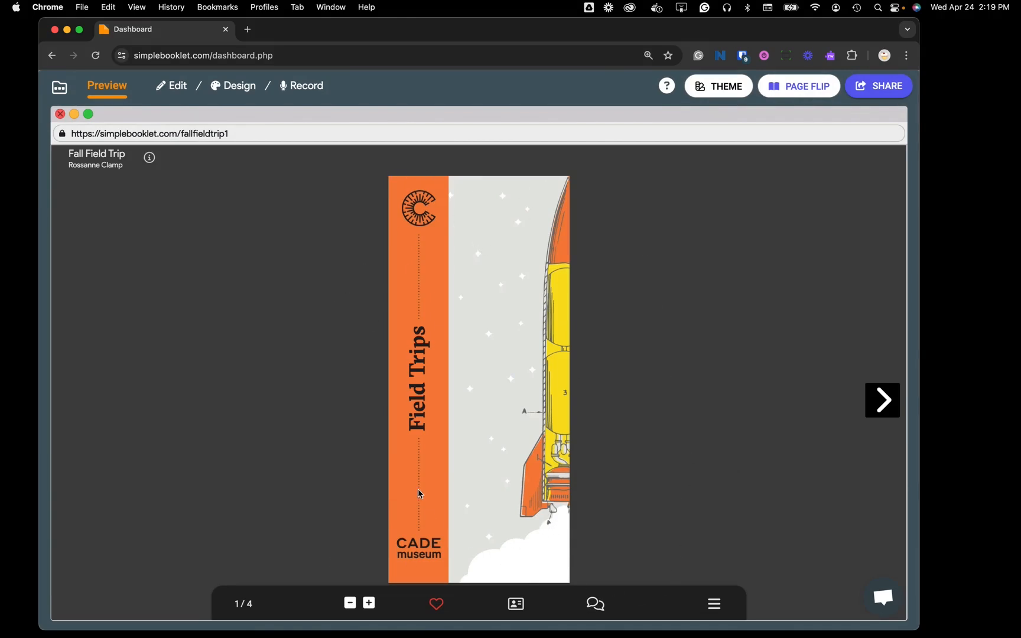
Preview the converted brochure by flipping through all its gatefold views to the end and back to the cover
left_click(891, 412)
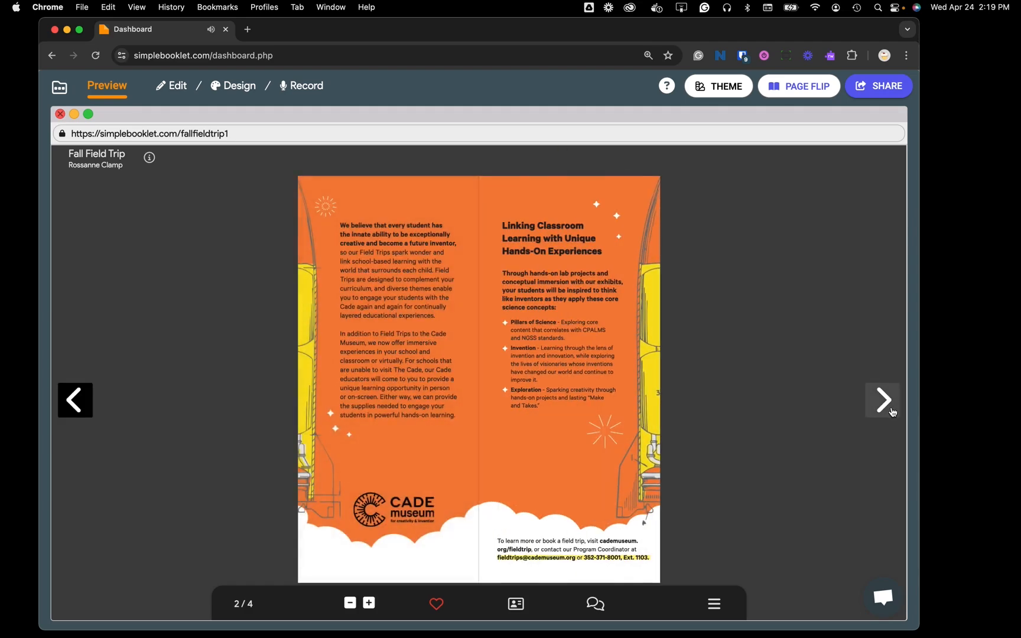
left_click(892, 412)
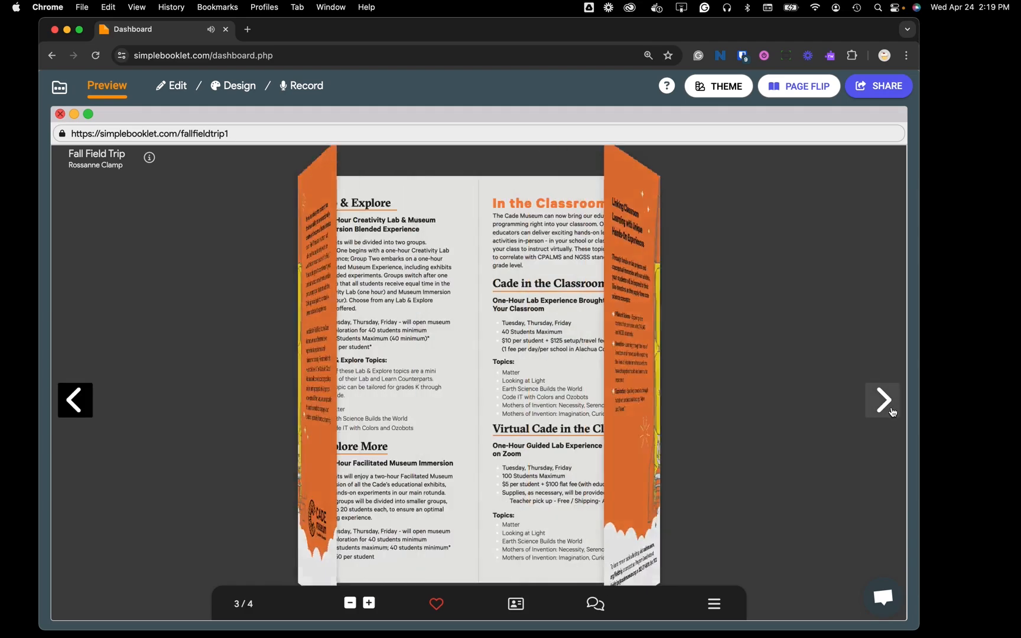
left_click(891, 413)
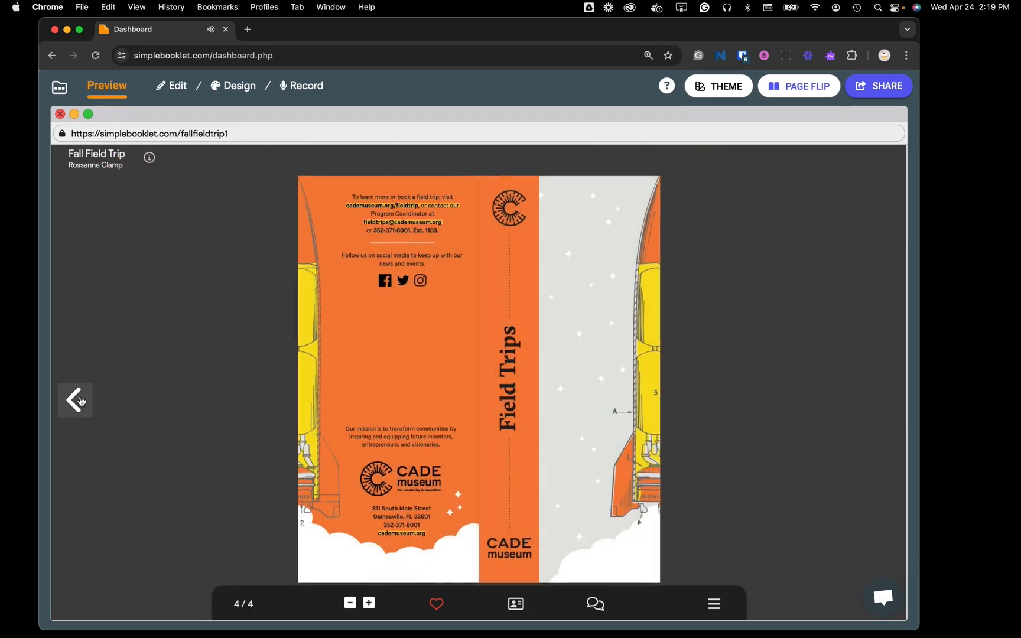
left_click(76, 400)
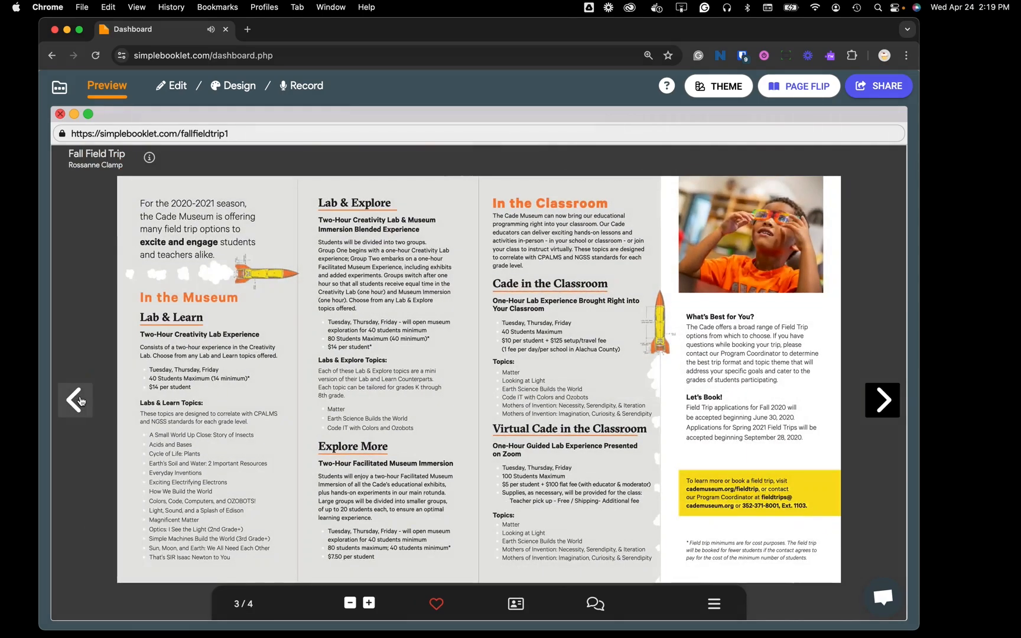
left_click(81, 402)
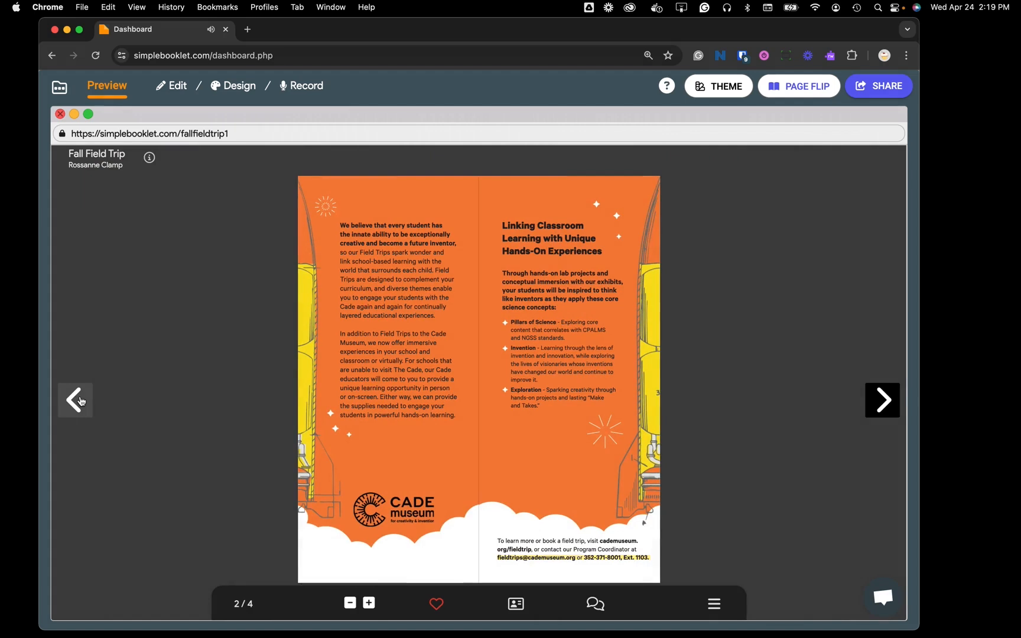
left_click(81, 402)
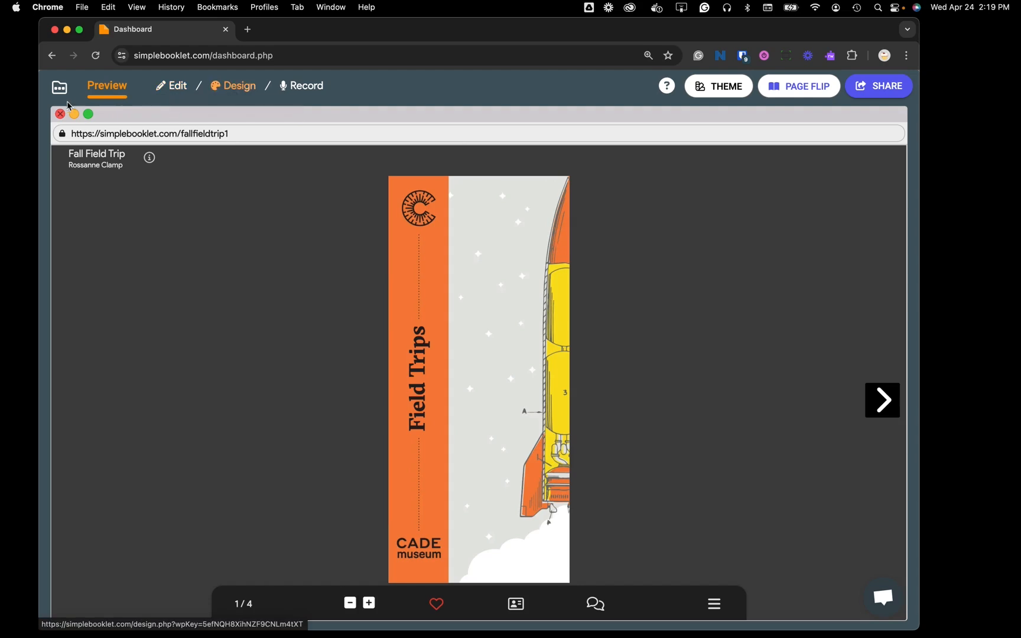
Review the Fall Field Trip booklet's desktop flip transition in its design settings and keep Double Gatefold selected
left_click(236, 90)
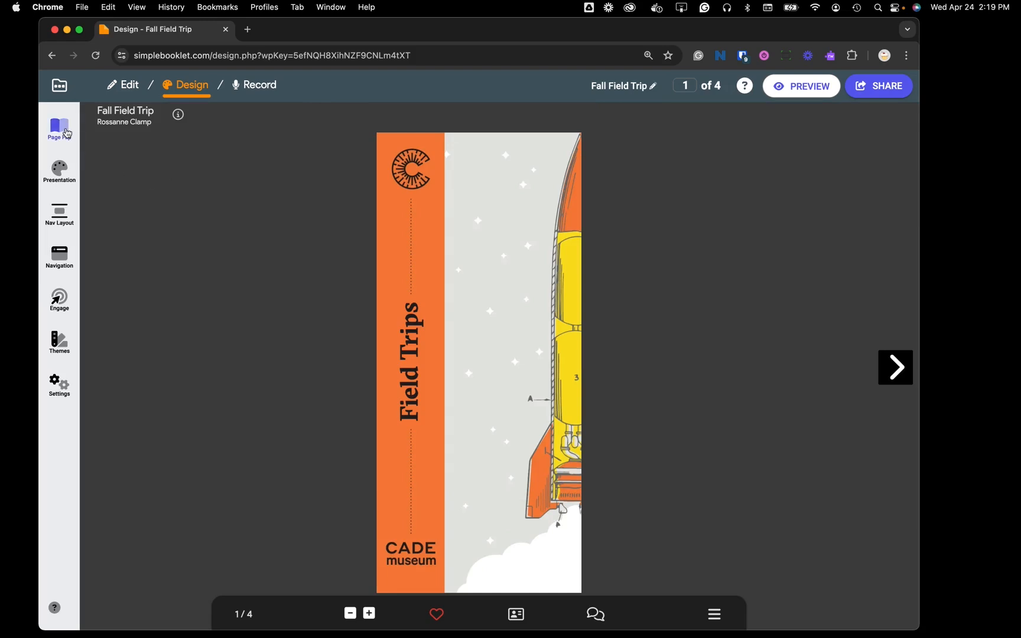
left_click(67, 135)
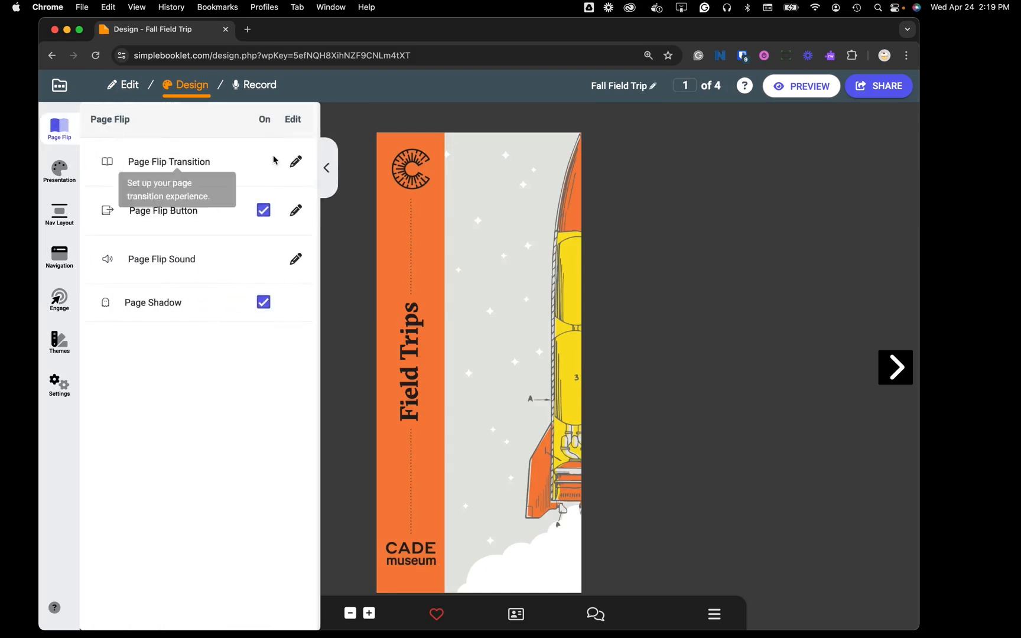
left_click(295, 161)
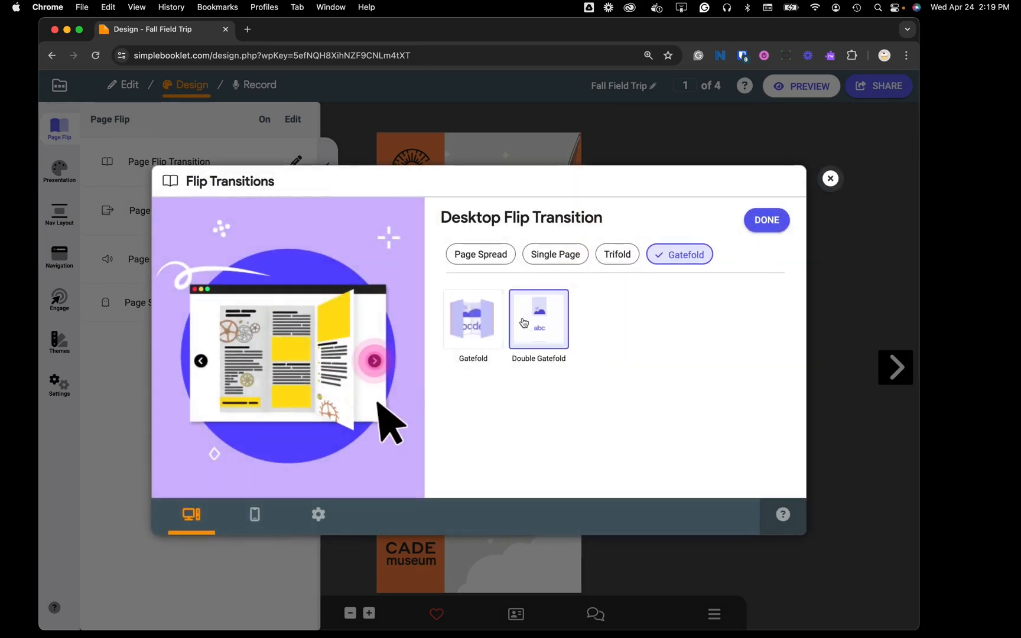
left_click(769, 221)
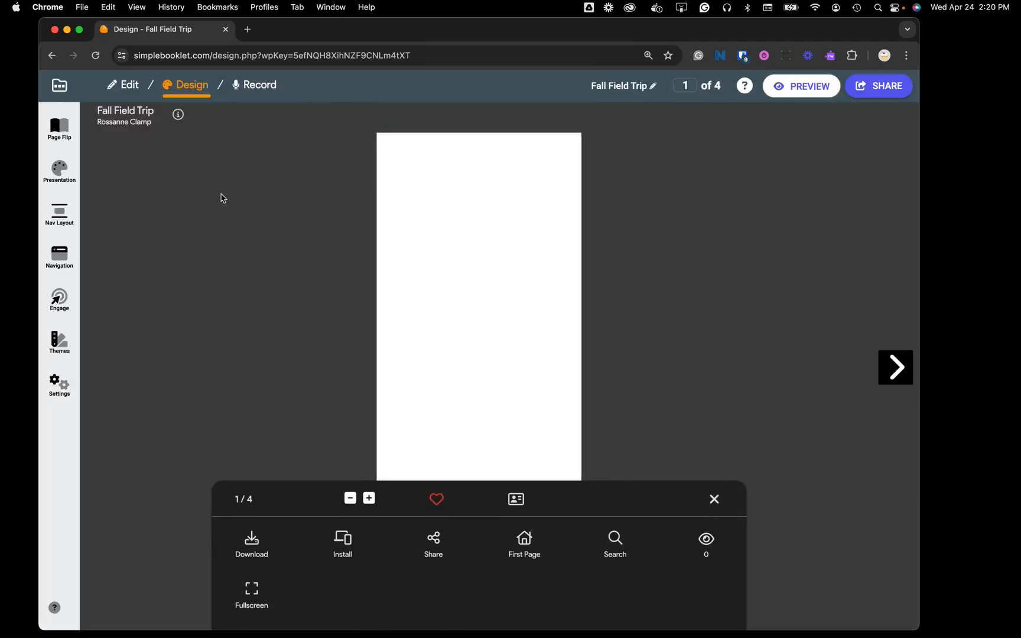
Preview the Gatefold booklet from the dashboard and flip through all its views to the end and back to the cover
left_click(58, 86)
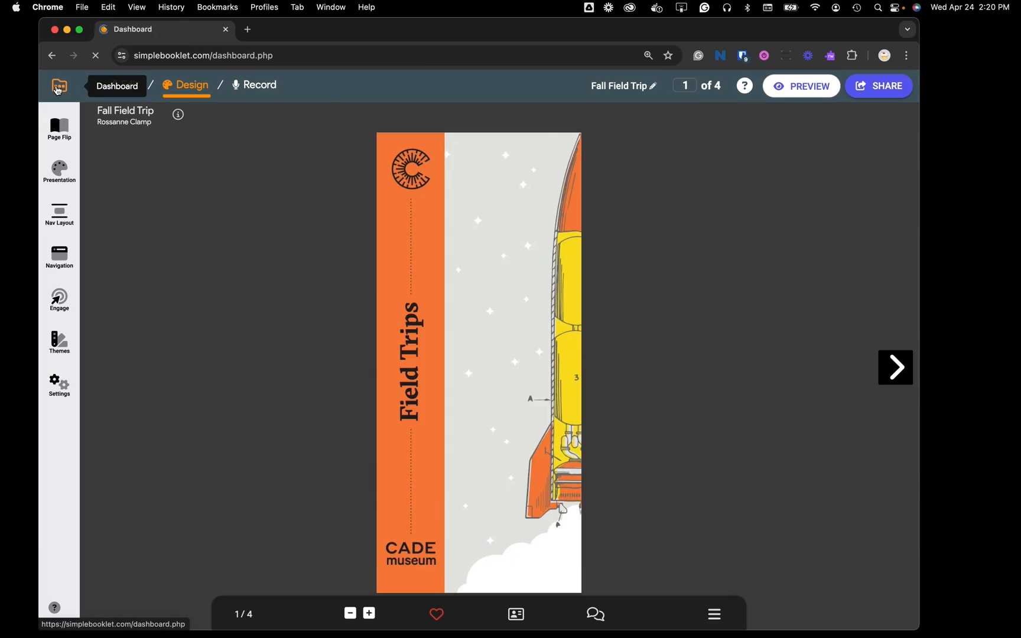
scroll(415, 412, "down", 5)
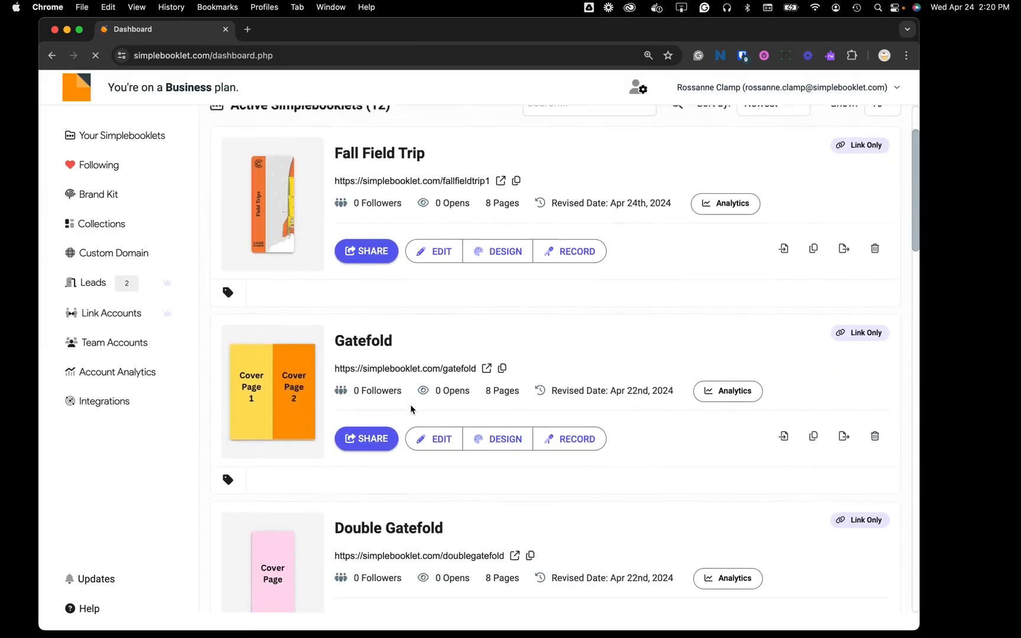
left_click(288, 310)
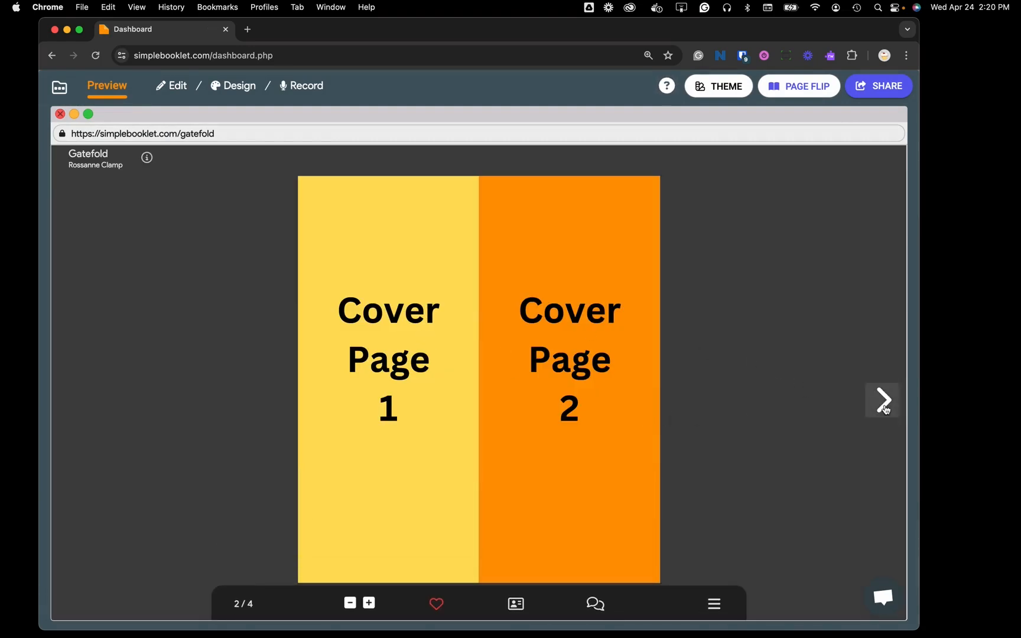
left_click(883, 402)
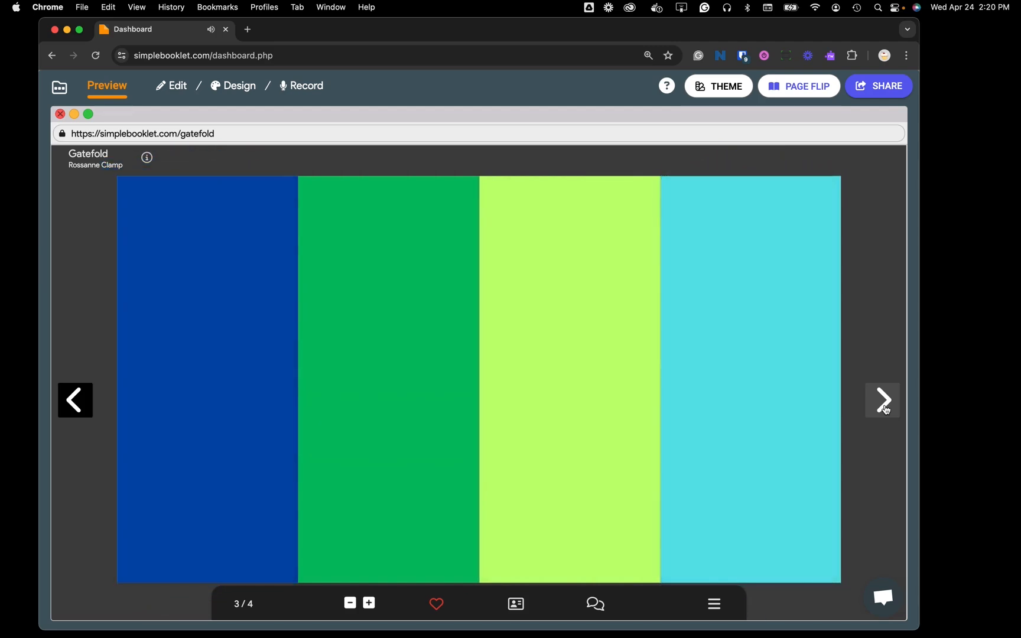
left_click(885, 408)
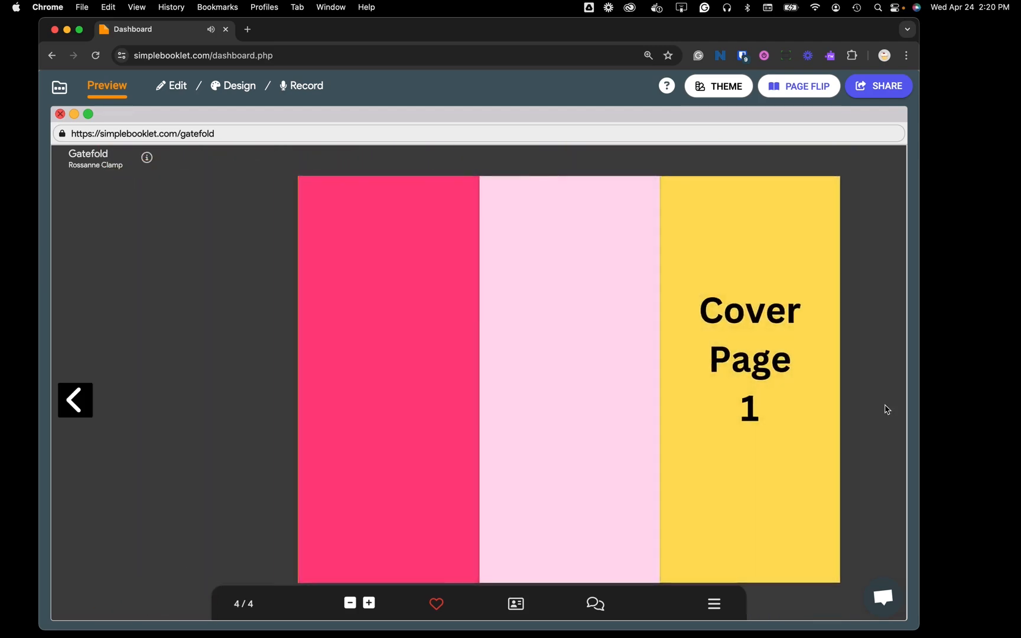
left_click(87, 405)
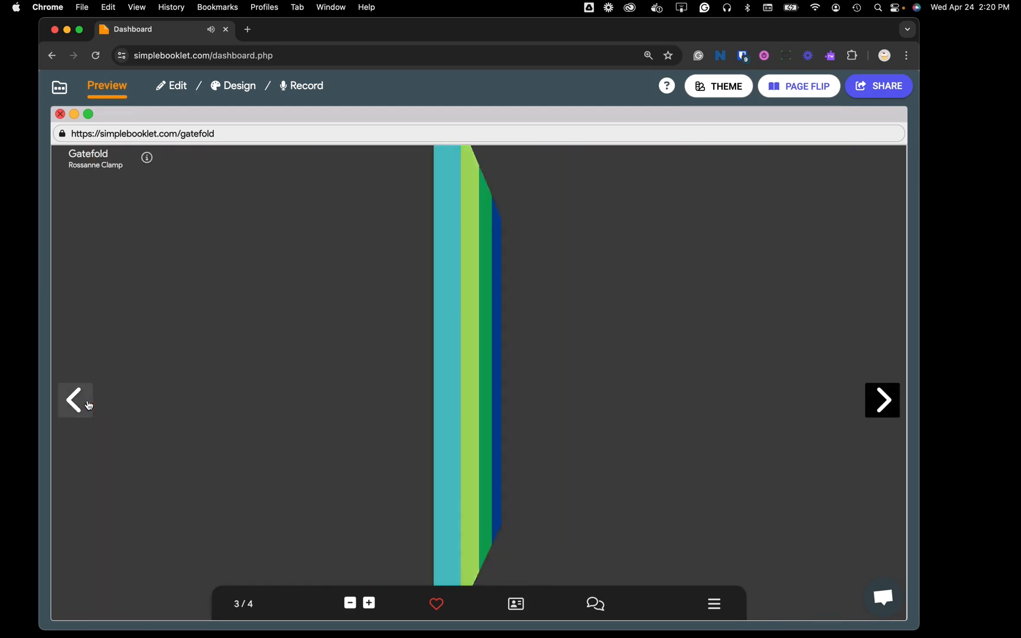
left_click(88, 405)
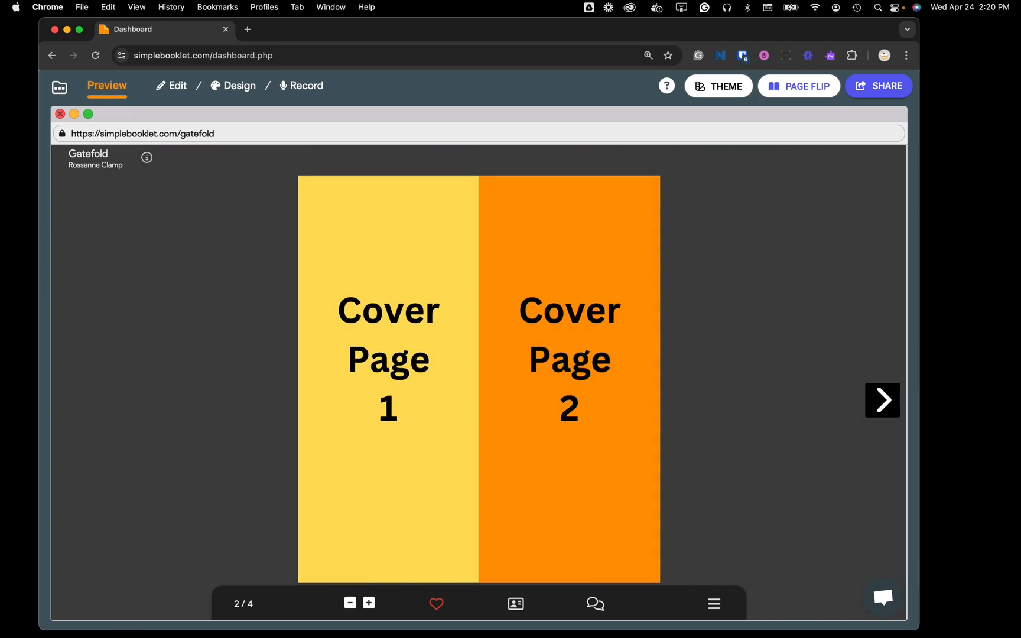
Bring up Gatefold.pdf in the Preview app and arrange it side by side with a narrowed browser window
key("super+Tab")
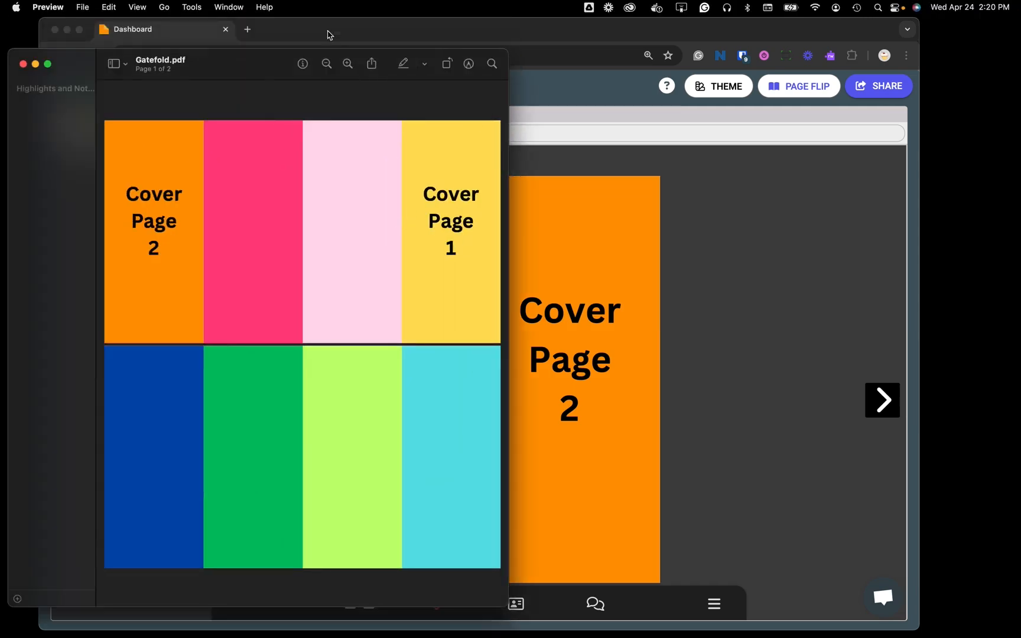
left_click_drag(258, 64, 761, 47)
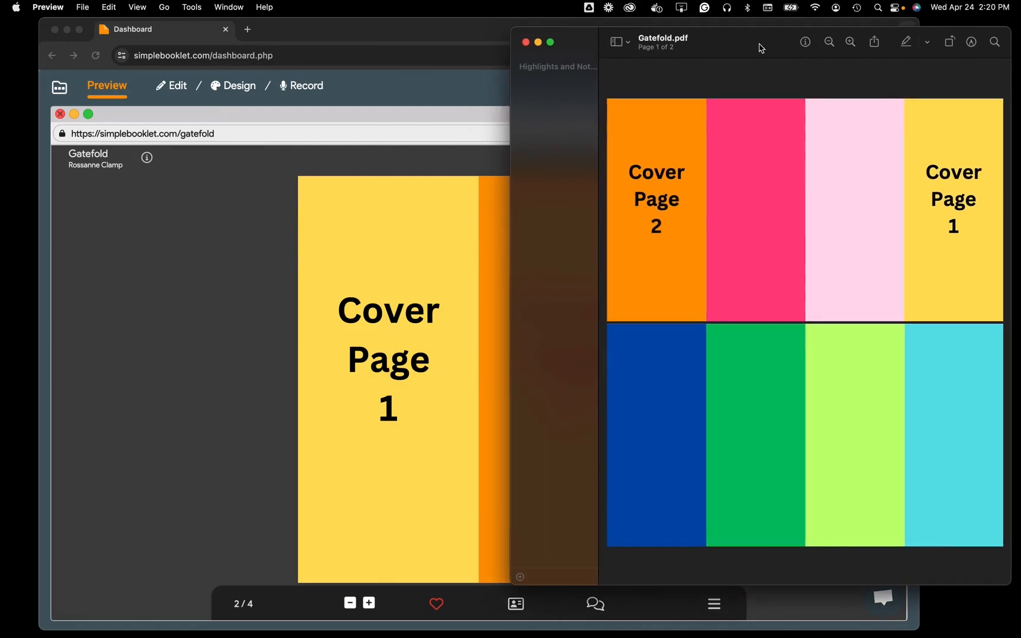
left_click(254, 204)
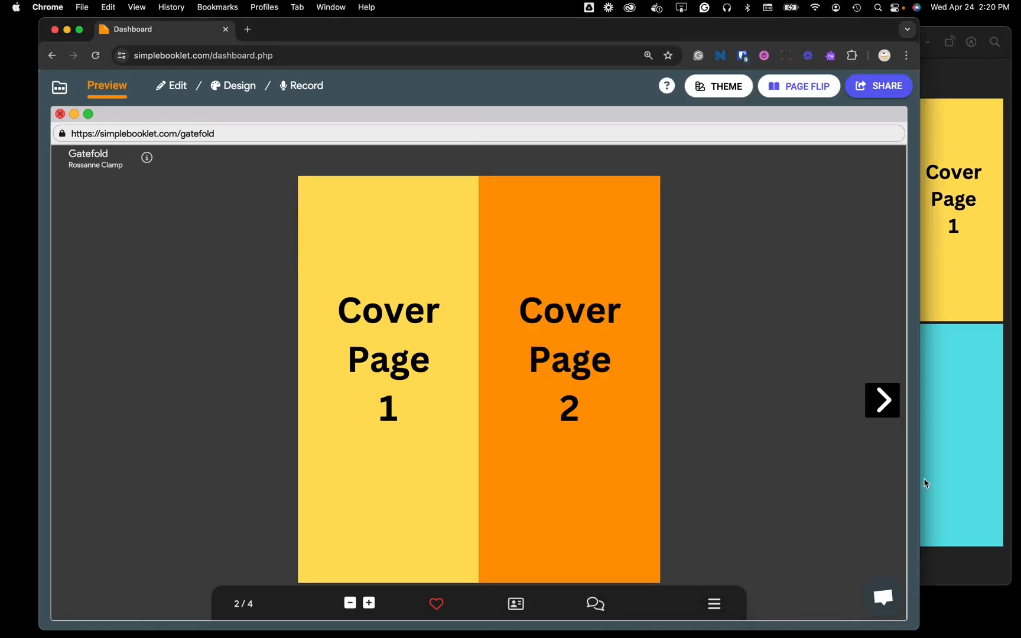
left_click_drag(918, 629, 576, 566)
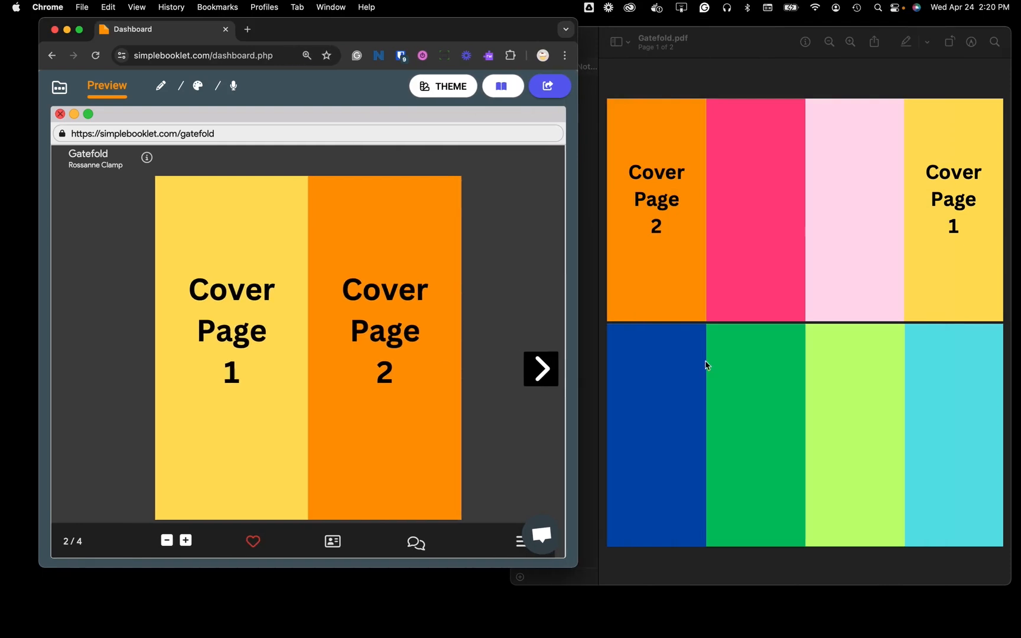
left_click_drag(739, 46, 750, 101)
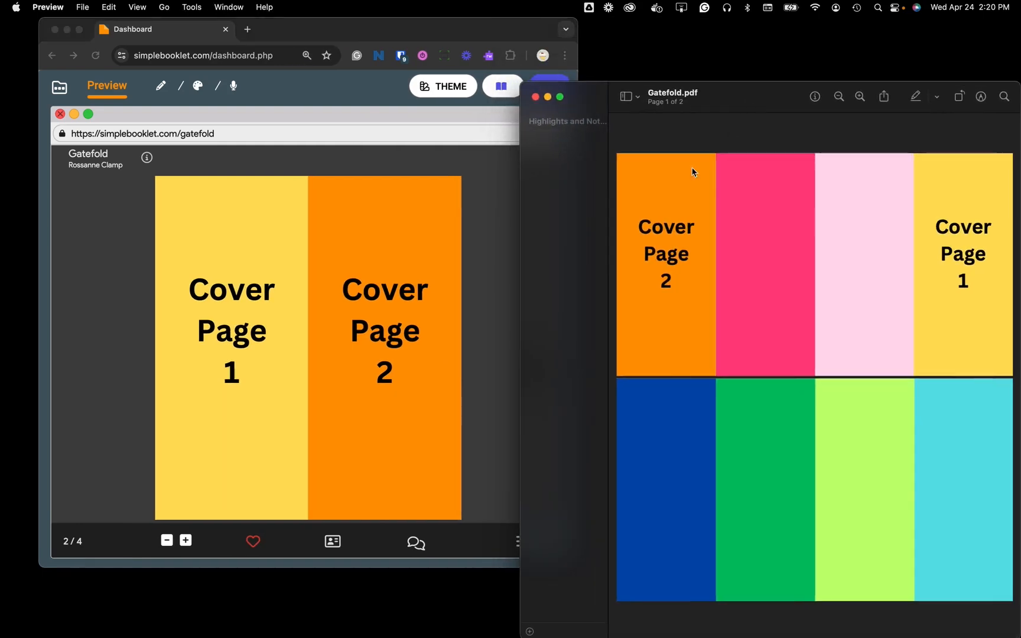
Flip the Gatefold booklet to its last view and back to compare its panel order with Gatefold.pdf
left_click(501, 288)
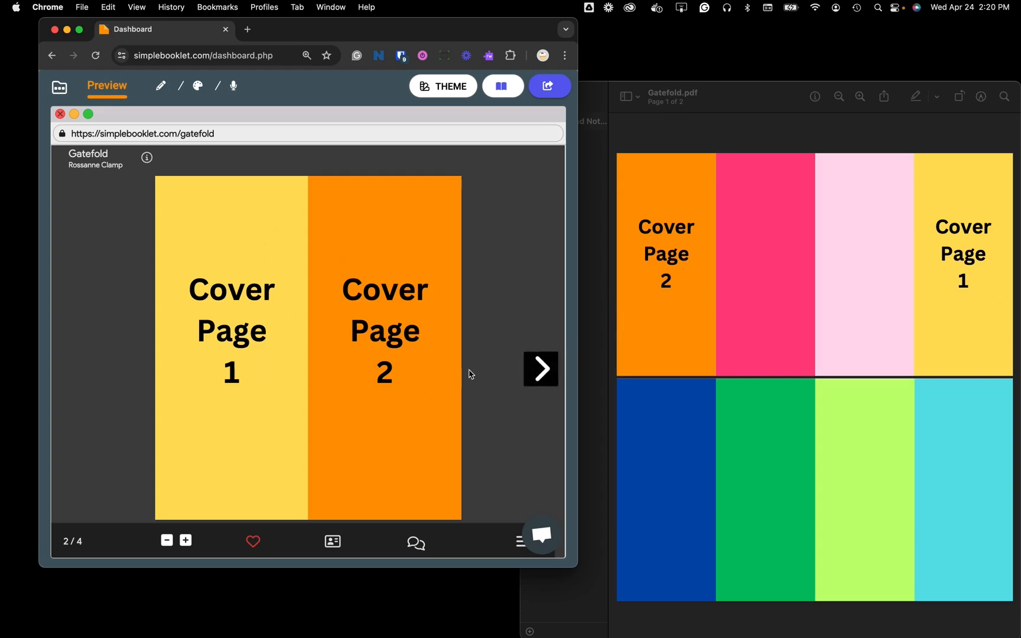
left_click(540, 372)
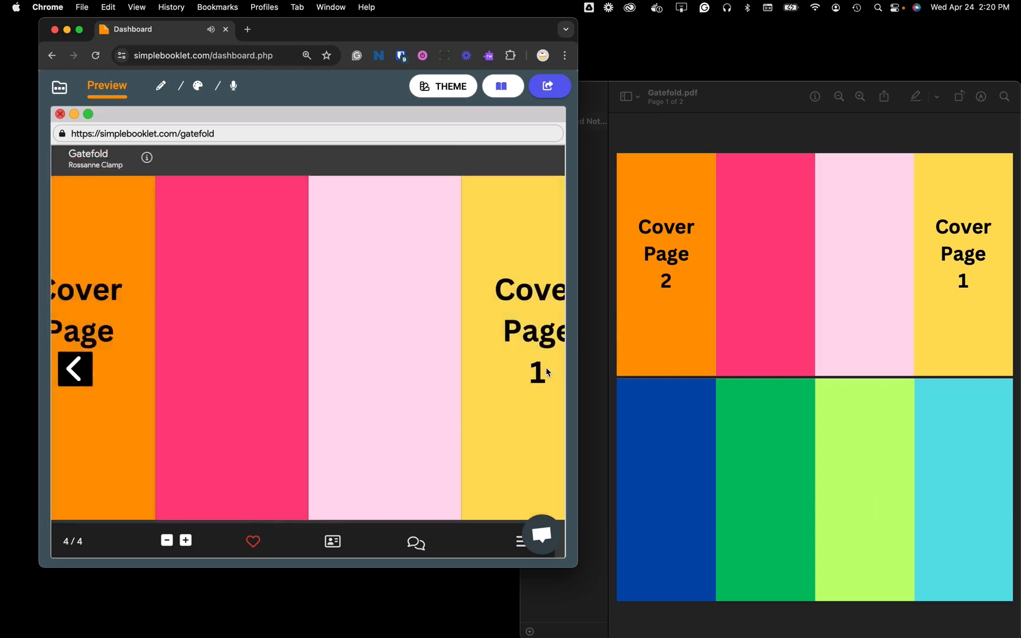
left_click(82, 383)
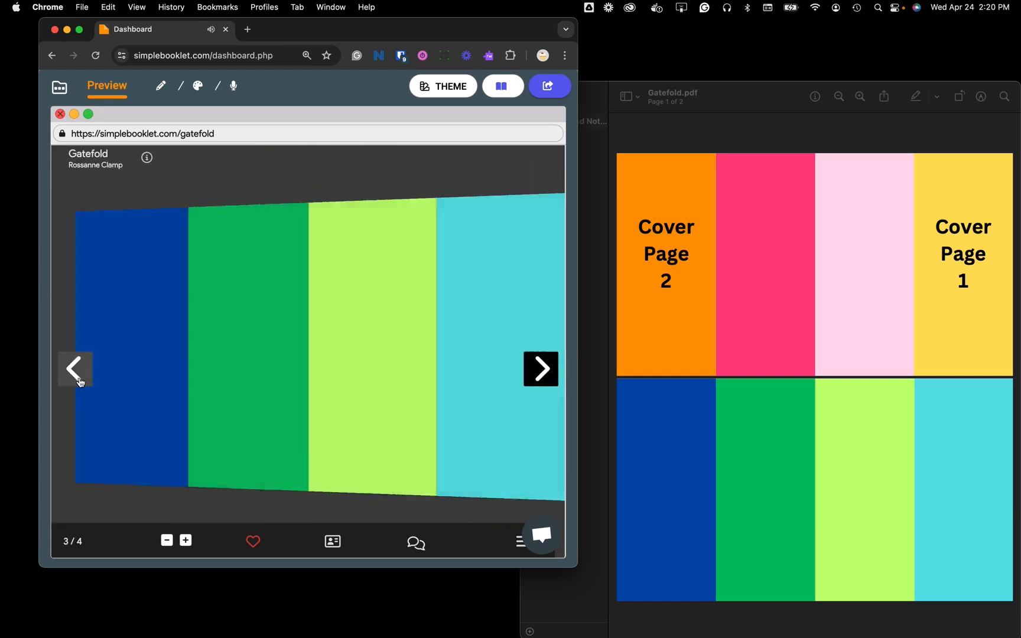
Return to the dashboard and open the Double Gatefold booklet in preview
left_click(61, 93)
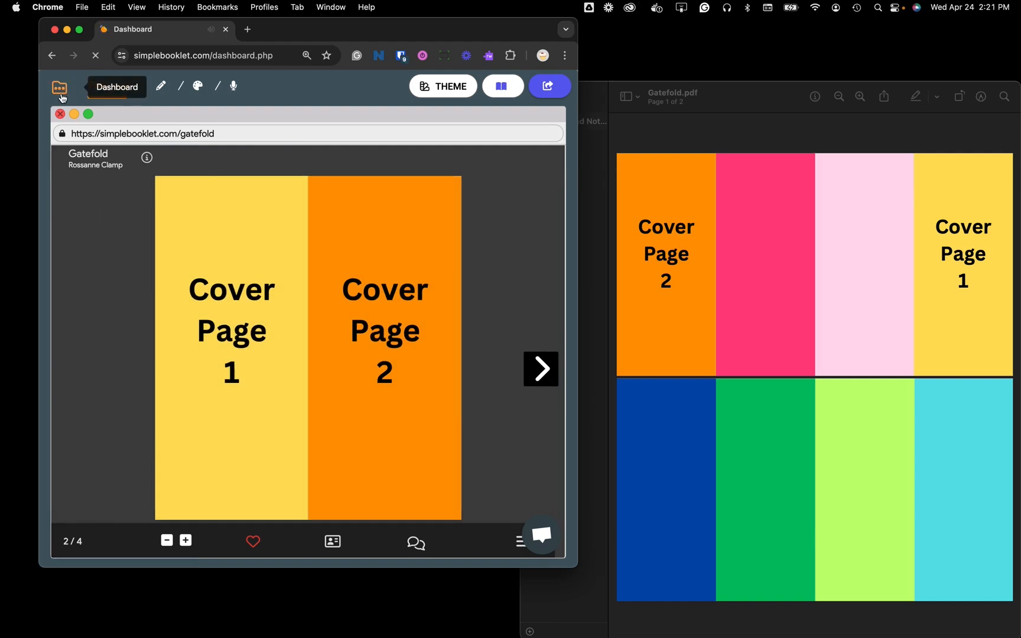
scroll(165, 390, "down", 2)
scroll(165, 390, "down", 7)
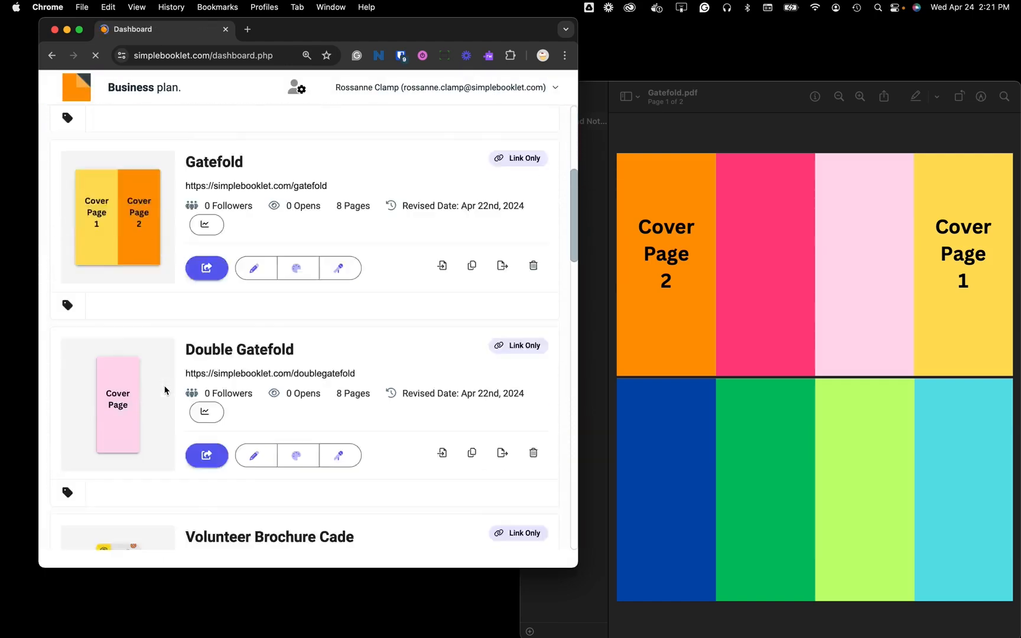
scroll(172, 455, "down", 6)
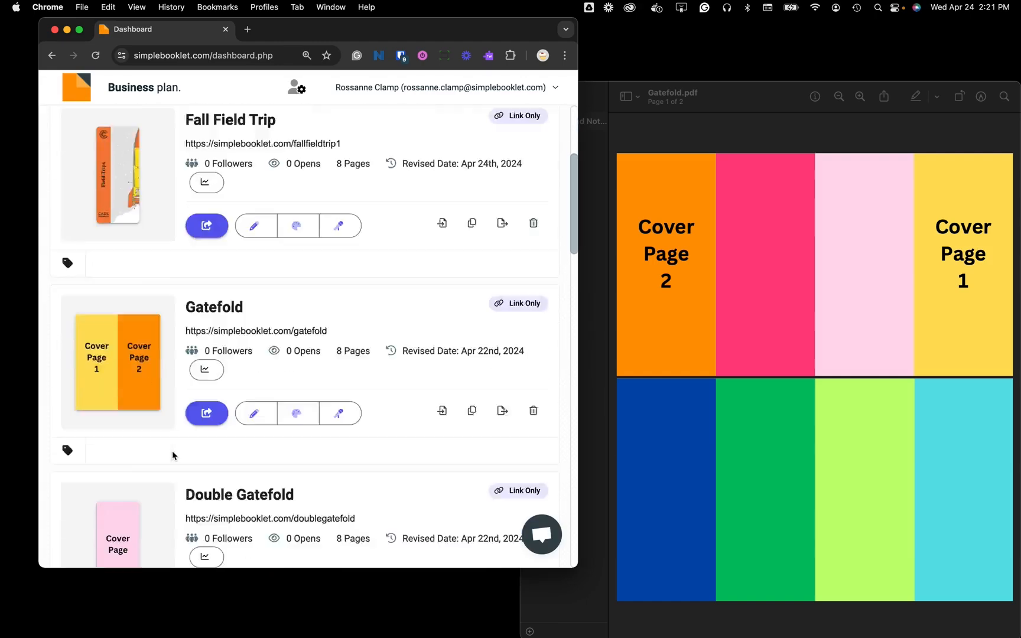
left_click(160, 412)
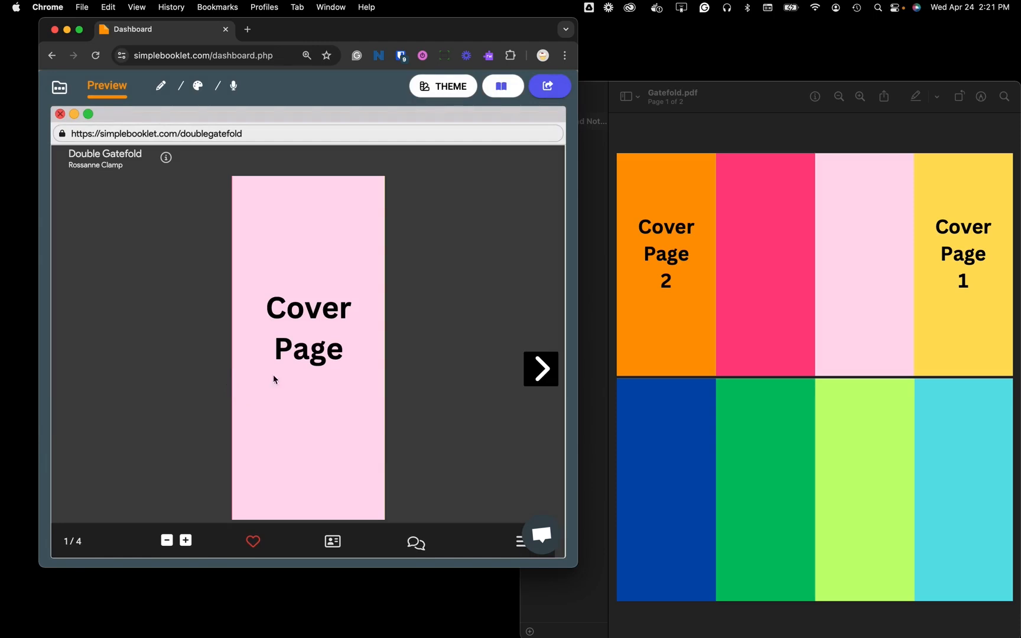
Bring up double gatefold.pdf in the Preview app and position it beside the browser window
key("super+Tab")
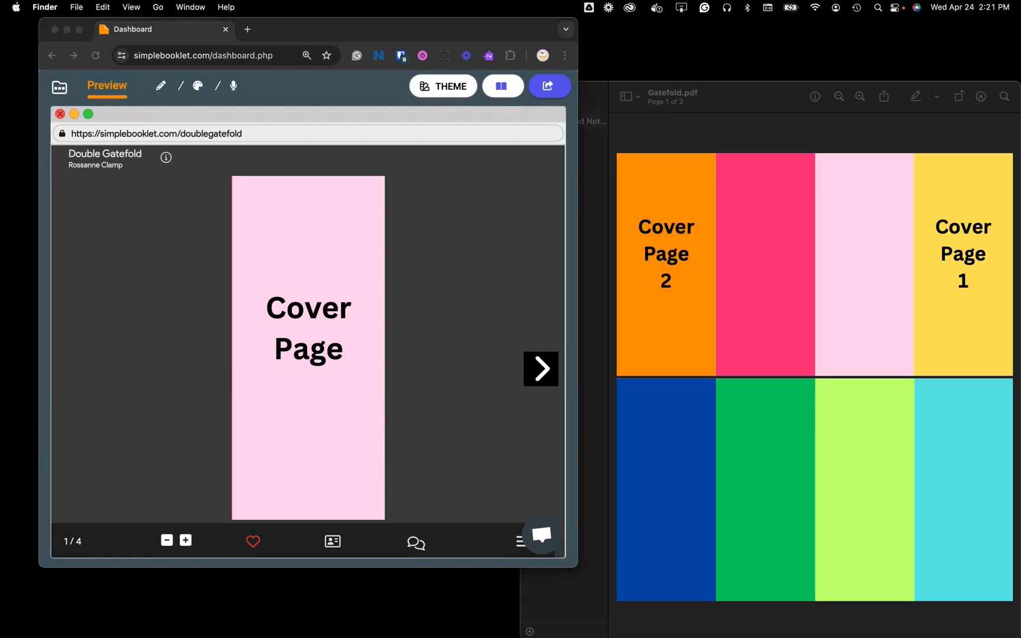
key("super+Tab")
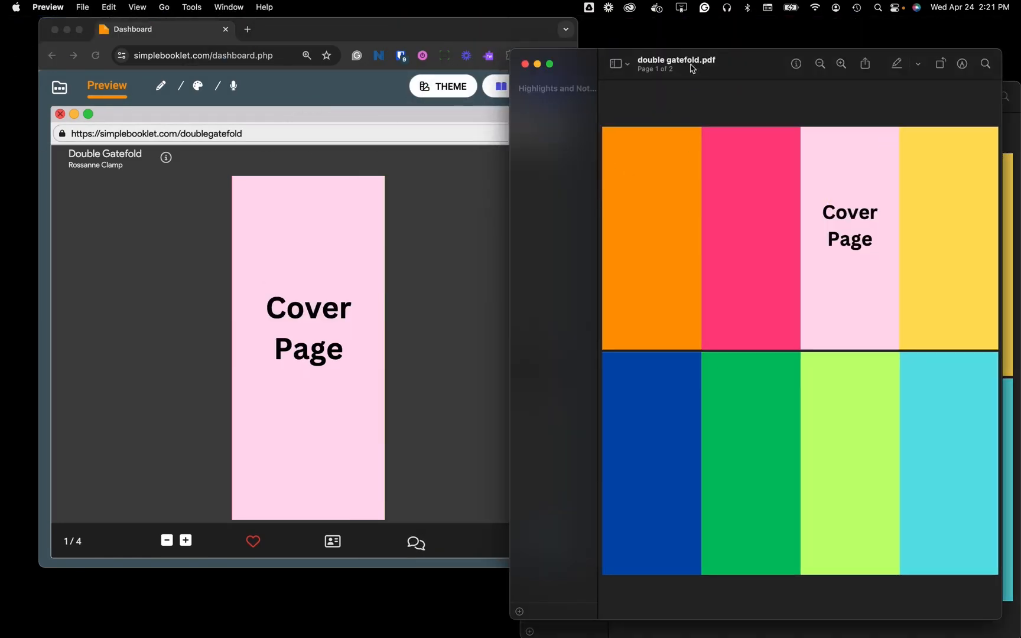
left_click_drag(692, 68, 726, 78)
Flip the Double Gatefold booklet to its last view and back to the cover, comparing its panels with double gatefold.pdf
left_click(485, 194)
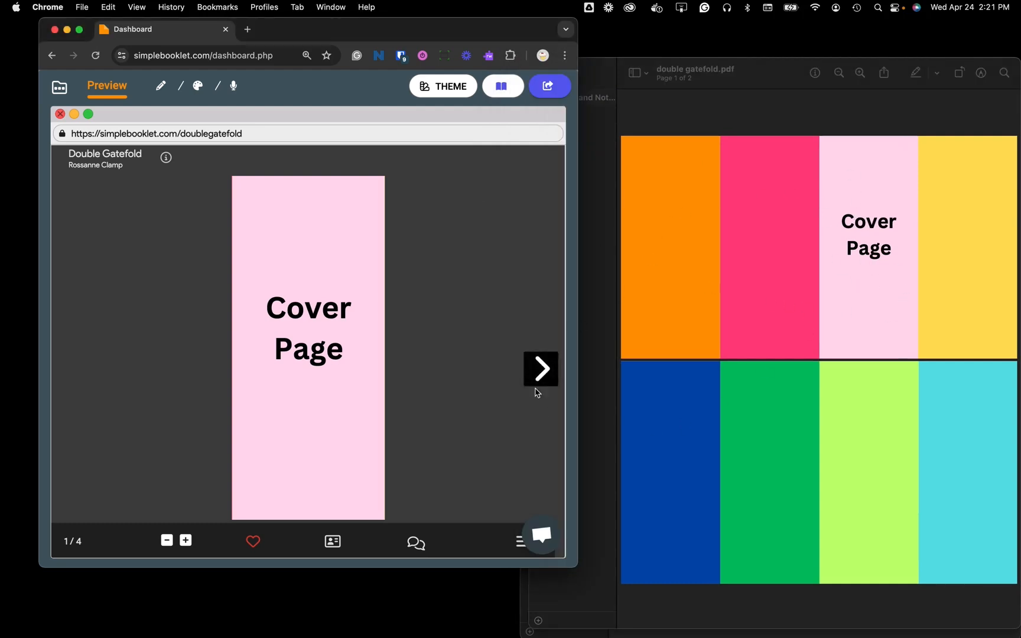
left_click(537, 369)
left_click(537, 368)
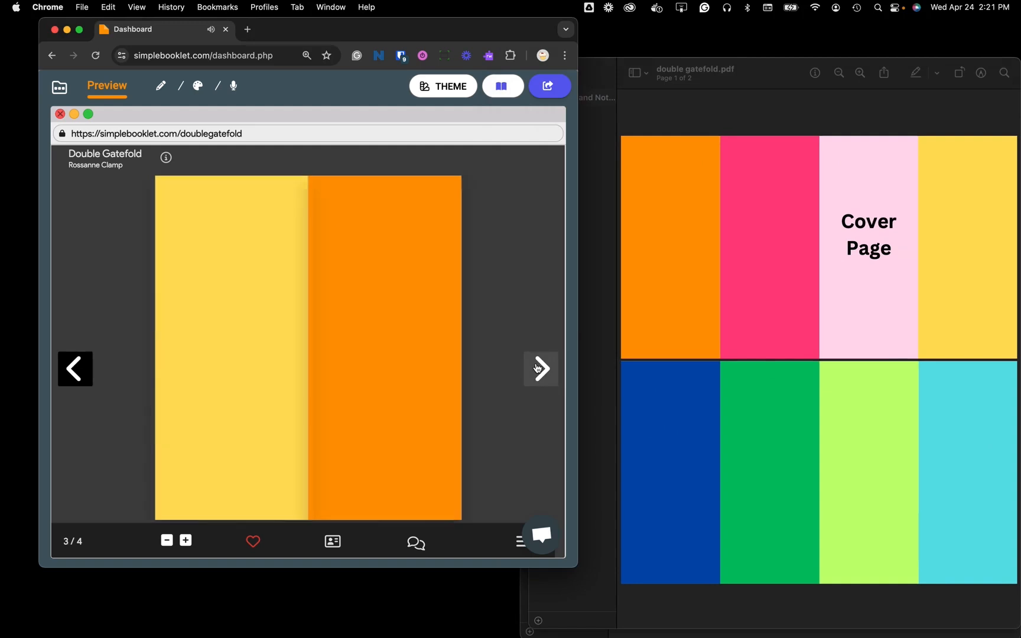
left_click(537, 369)
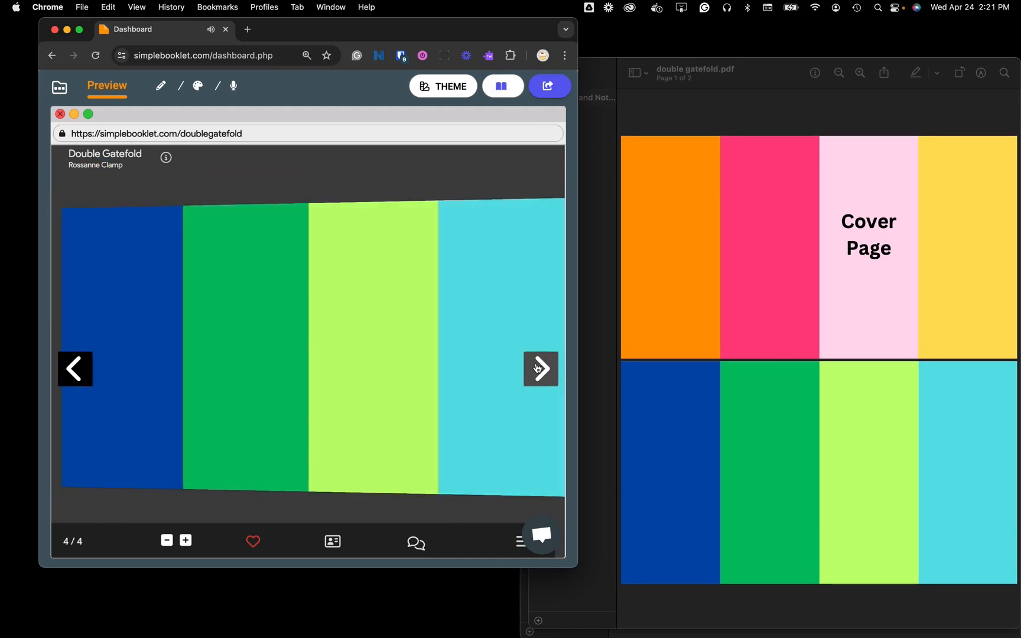
left_click(75, 378)
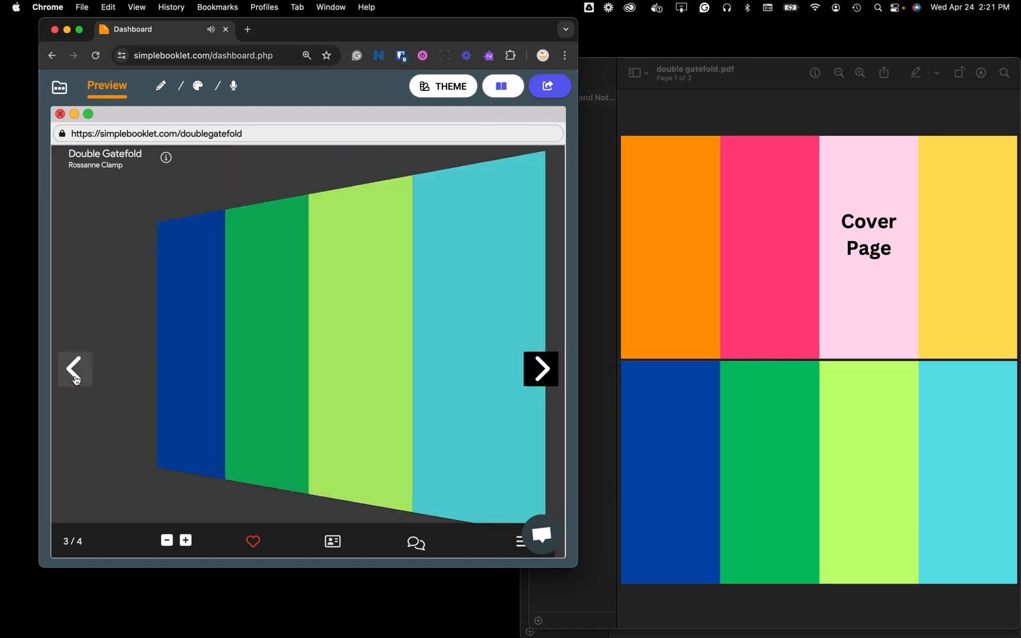
left_click(75, 378)
left_click(75, 378)
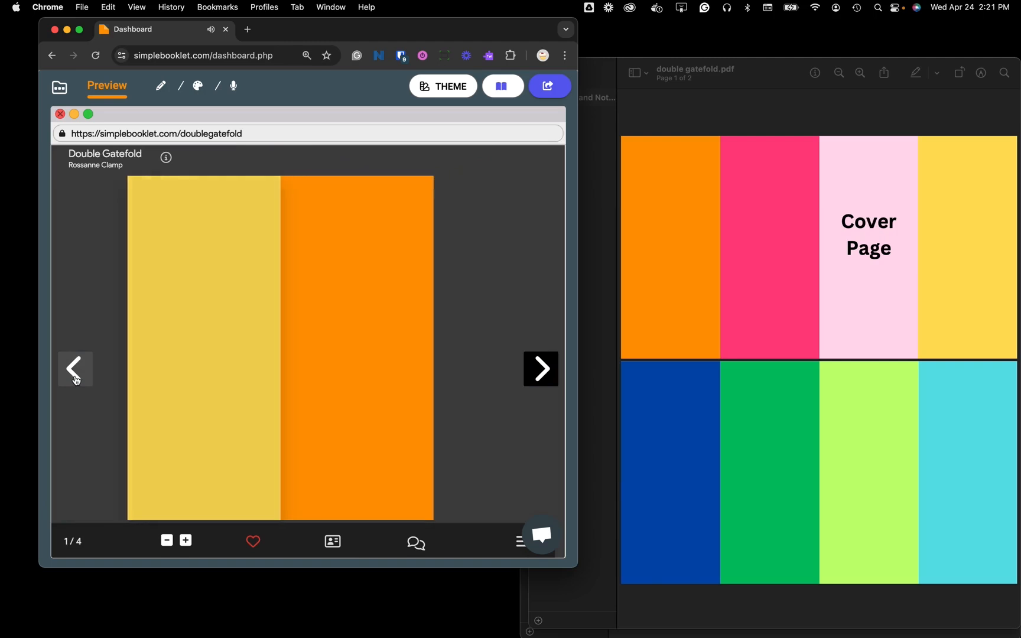